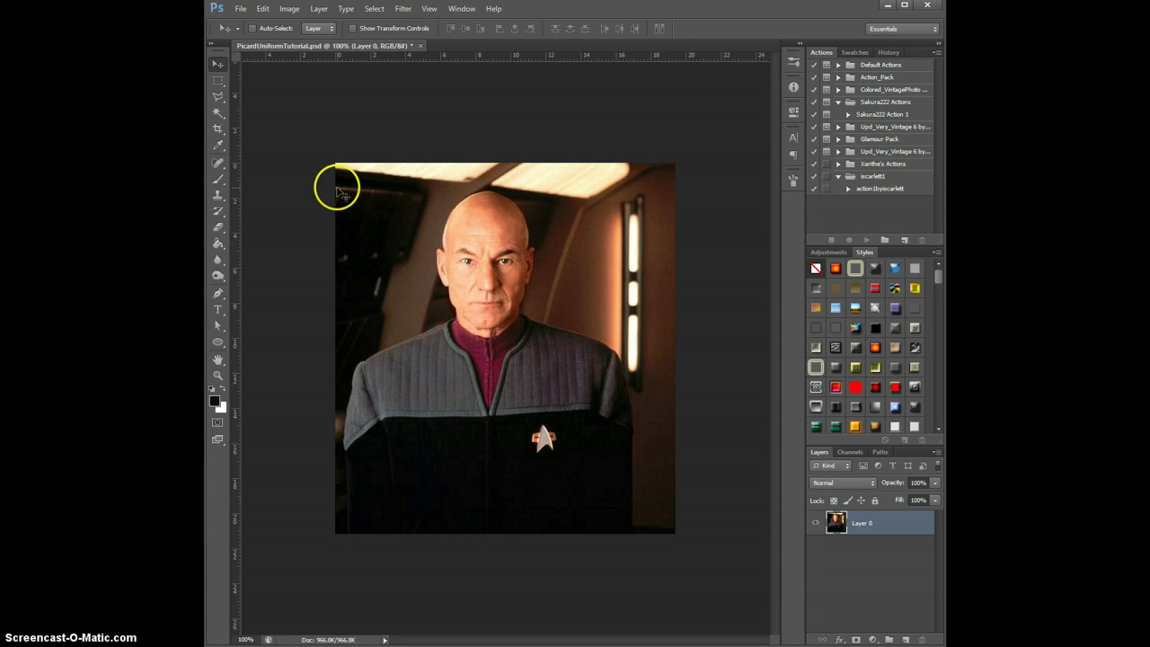
Erase broad strokes across the background and face on Layer 0 with the 32 px Eraser
left_click(218, 227)
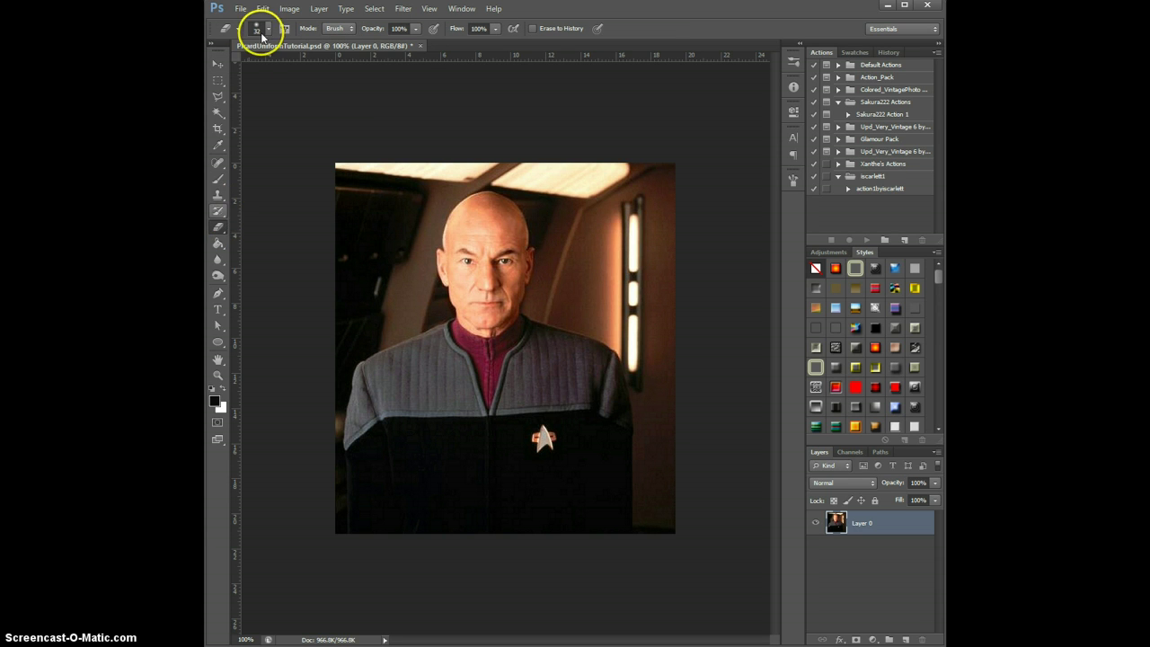
left_click(269, 32)
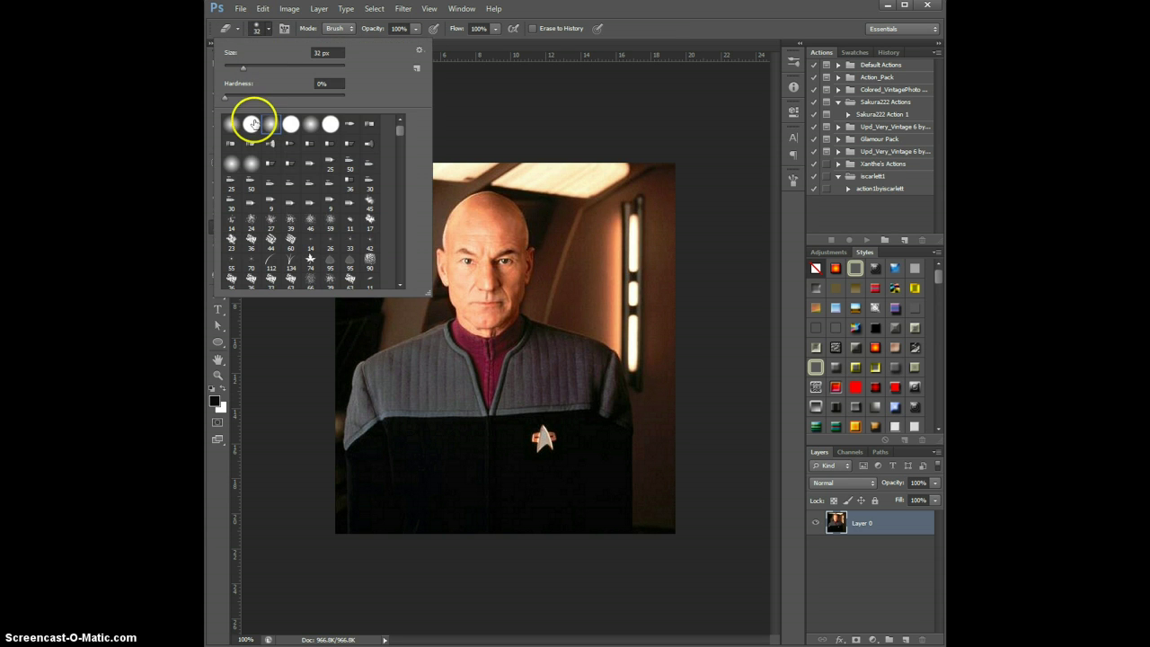
left_click(665, 28)
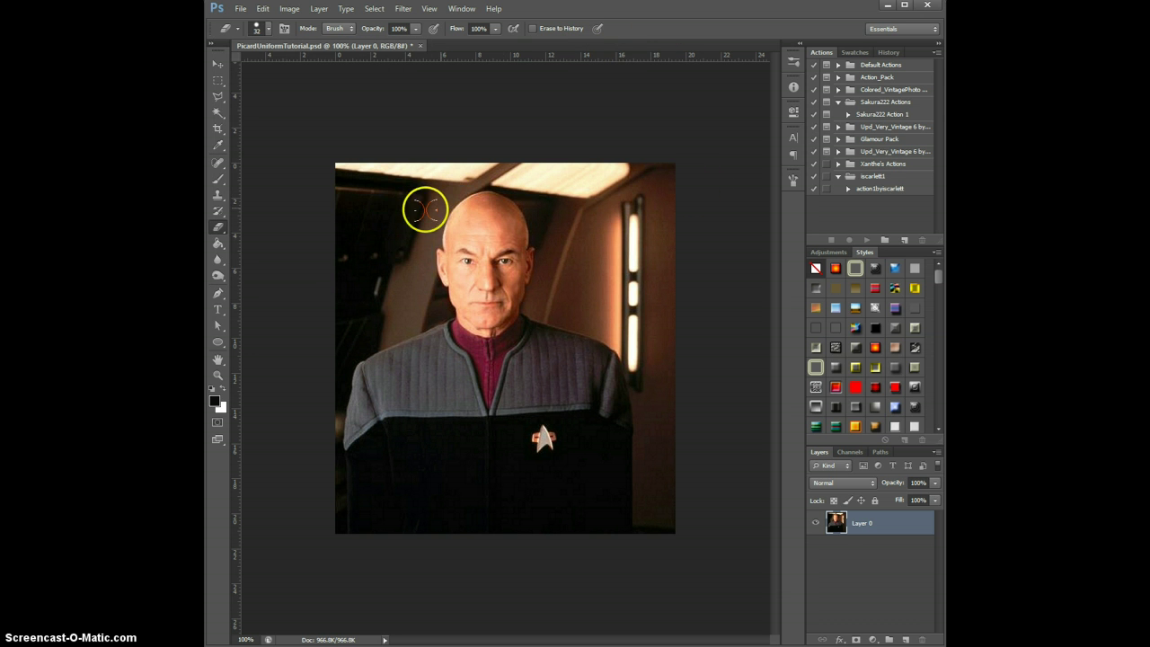
mouse_move(346, 180)
left_mouse_down()
mouse_move(600, 239)
mouse_move(342, 270)
mouse_move(608, 235)
mouse_move(346, 236)
mouse_move(348, 205)
mouse_move(539, 224)
mouse_move(618, 280)
left_mouse_up()
mouse_move(608, 237)
left_mouse_down()
mouse_move(535, 293)
mouse_move(542, 306)
left_mouse_up()
left_click(535, 308)
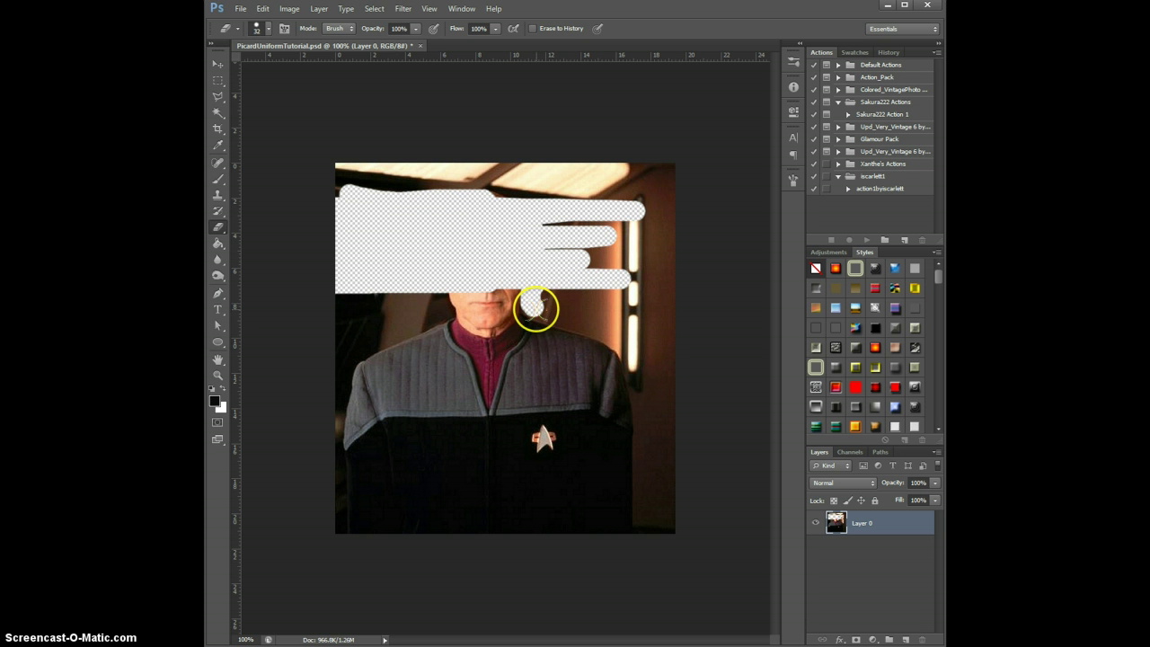
Erase the background in a band along the shoulder and outer sleeve on the badge side of the uniform
scroll(588, 320, "up", 3)
scroll(596, 321, "up", 4)
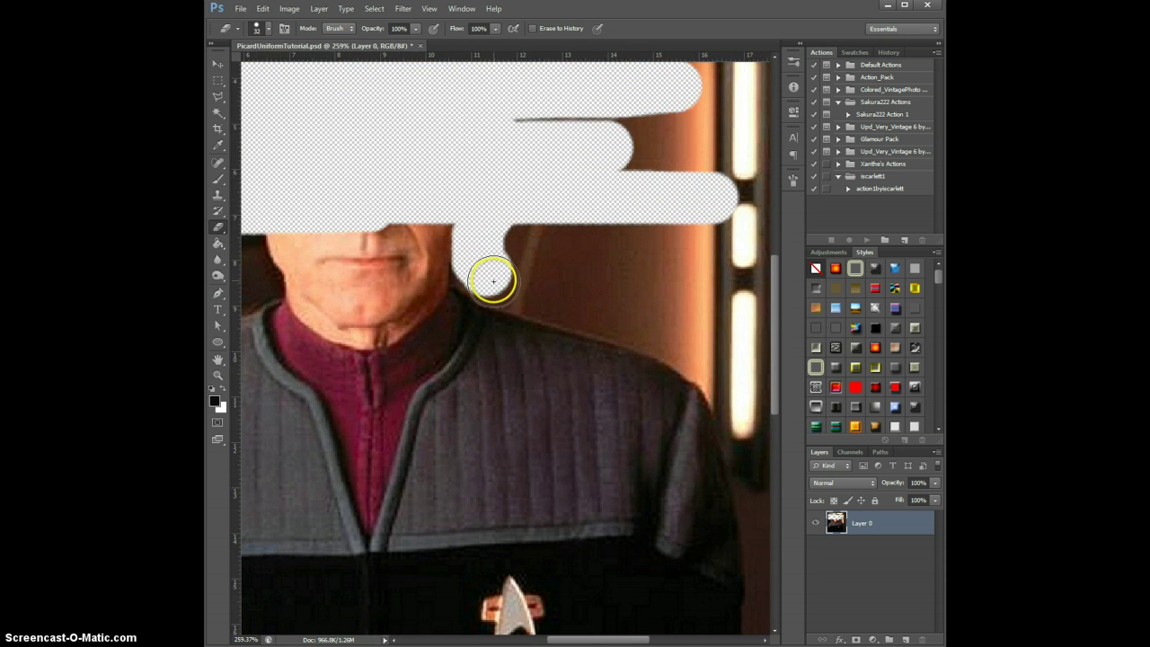
mouse_move(510, 274)
left_mouse_down()
mouse_move(688, 339)
mouse_move(741, 436)
mouse_move(770, 567)
left_mouse_up()
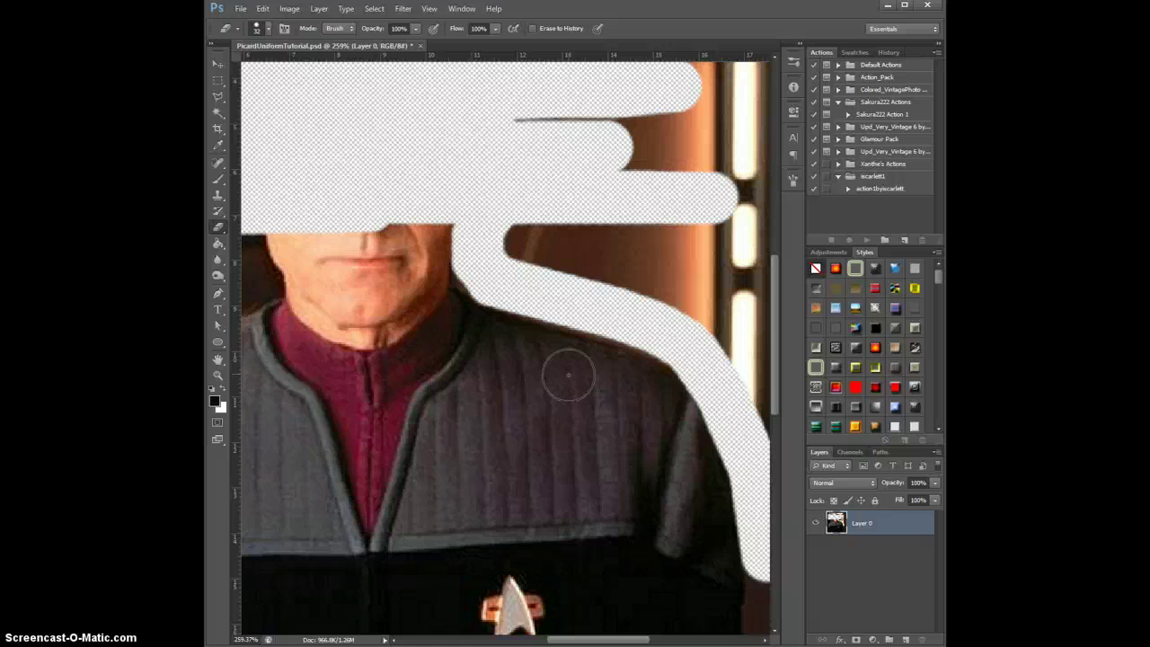
Undo all the eraser strokes on Layer 0
key("ctrl+alt+z")
key("ctrl+alt+z")
key("ctrl+alt+z")
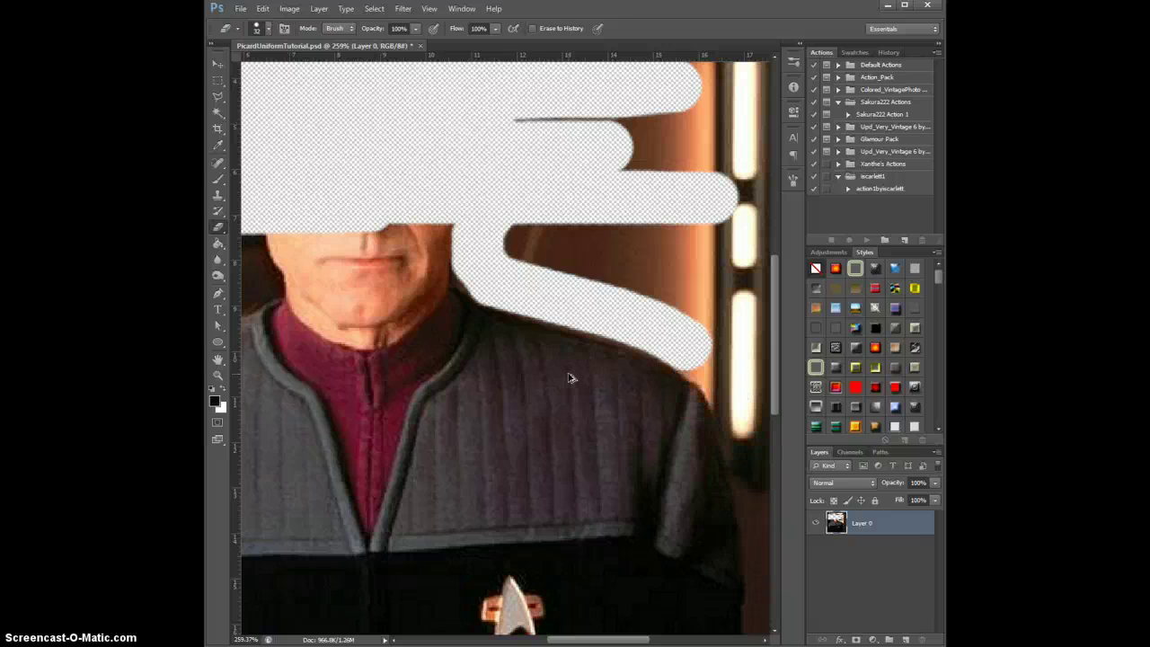
key("ctrl+alt+z")
key("ctrl+alt+z")
key("ctrl+alt+z")
key("ctrl+alt+z")
key("ctrl+alt+z")
key("ctrl+alt+z")
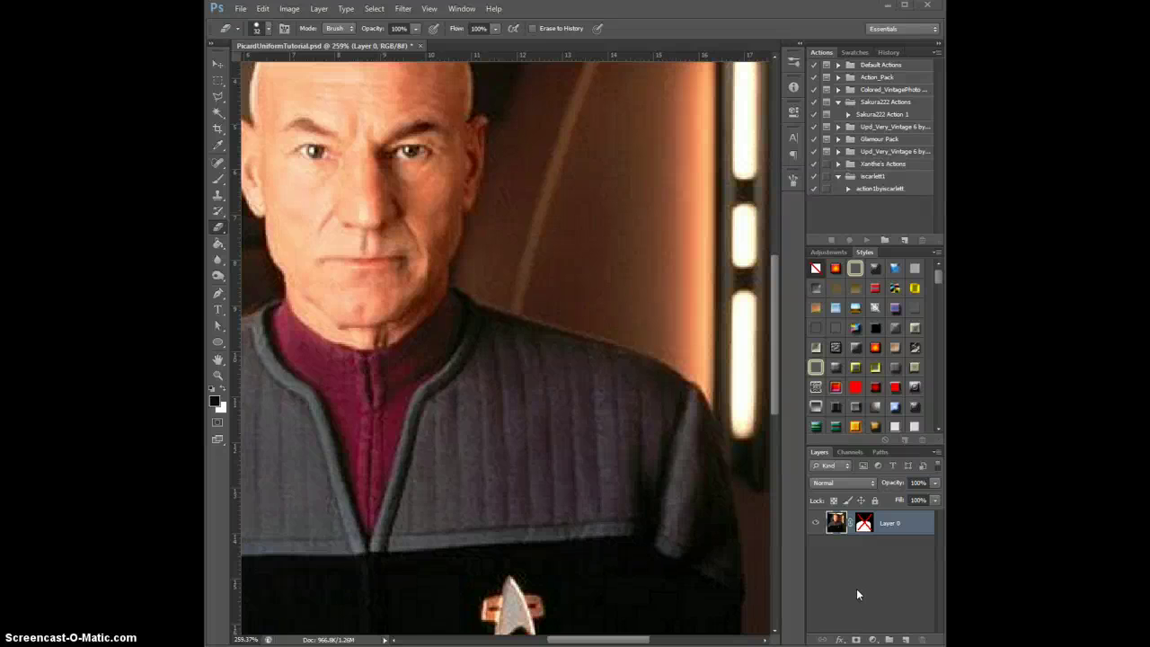
Enable Layer 0's existing layer mask to view the masked result, and disable it again
left_click(863, 522, "shift")
right_click(863, 523)
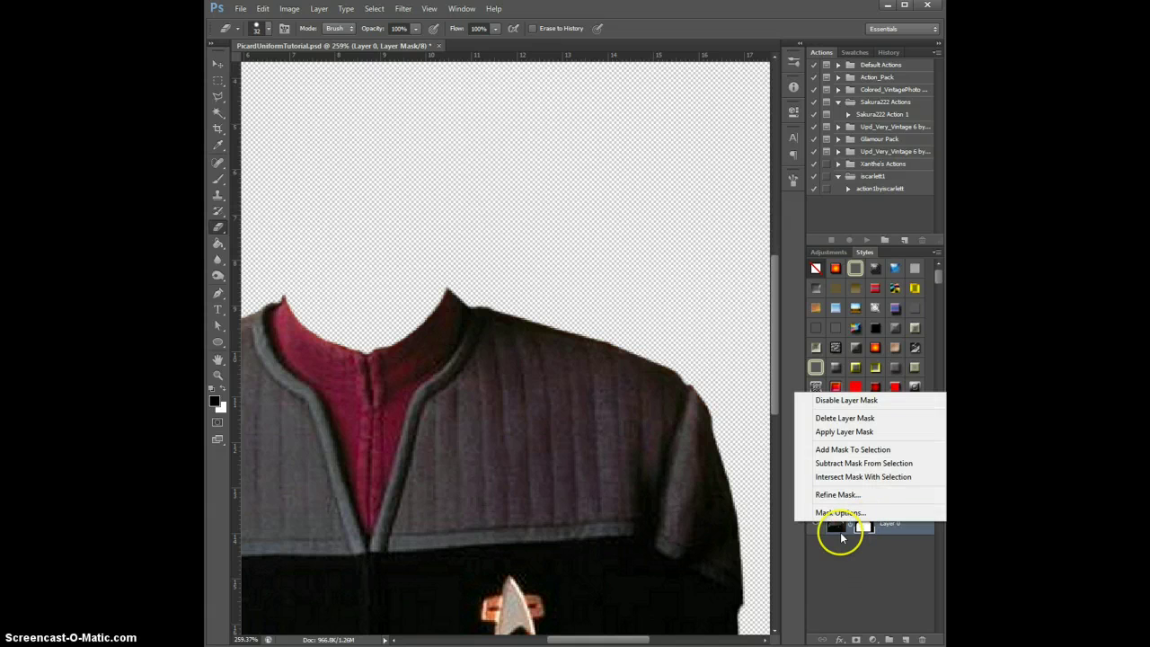
left_click(864, 526)
left_click(863, 522, "shift")
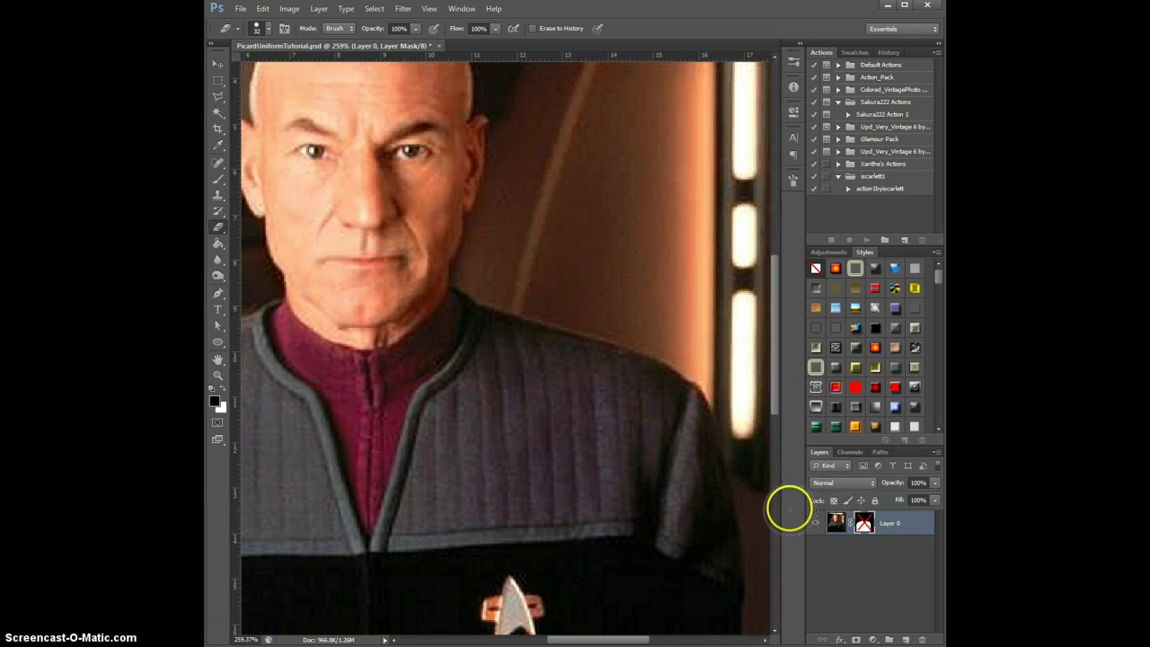
Delete Layer 0's existing layer mask, and add a new blank white mask with the mask selected for editing
right_click(871, 525)
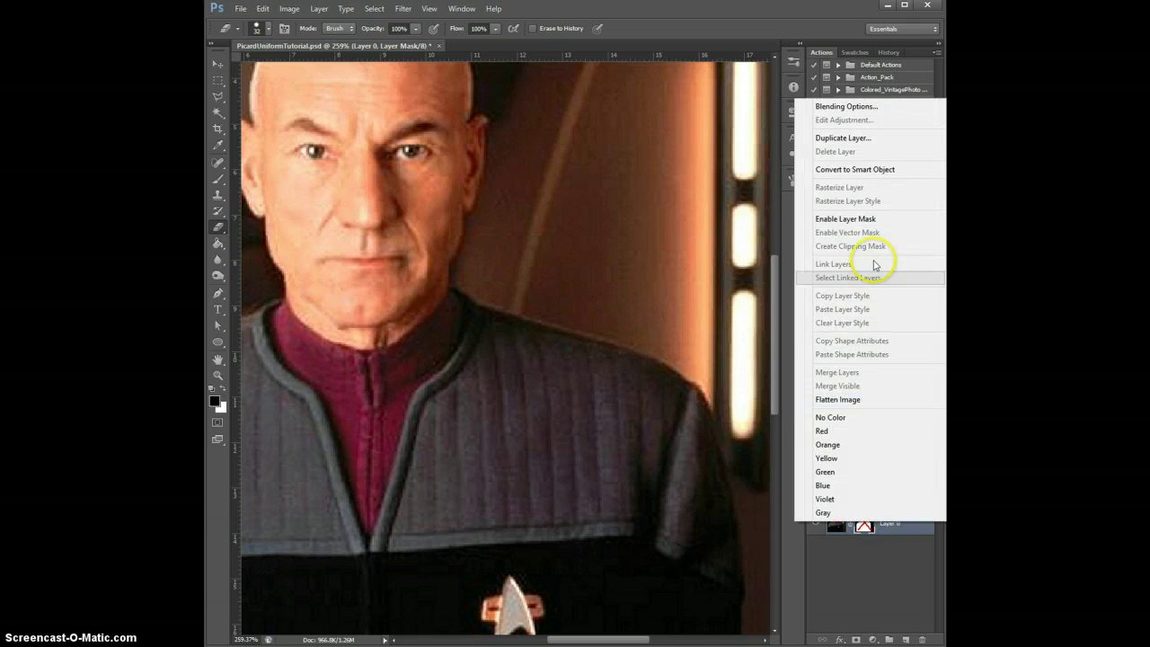
left_click(864, 138)
left_click(795, 343)
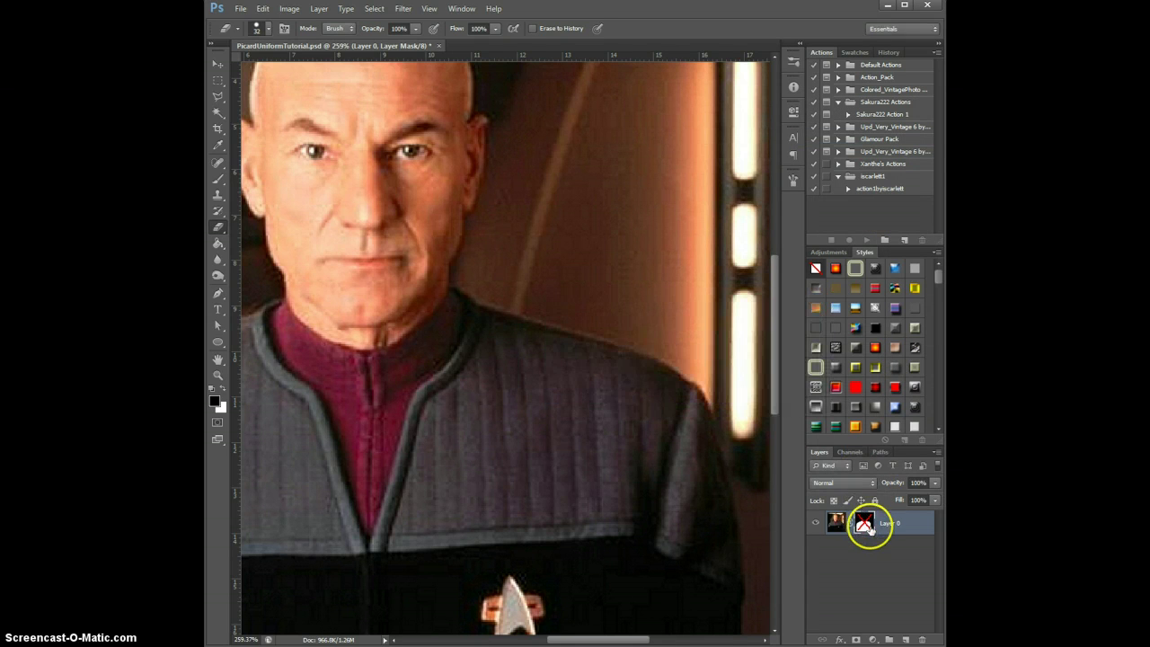
right_click(865, 525)
left_click(844, 422)
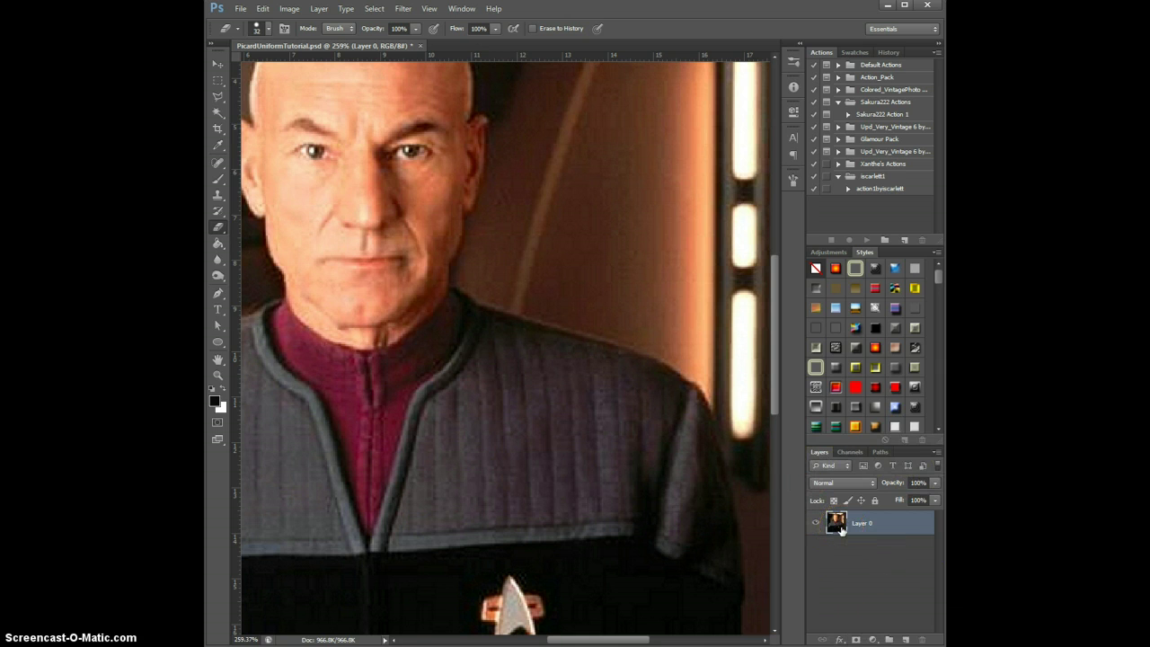
left_click(855, 640)
left_click(864, 523)
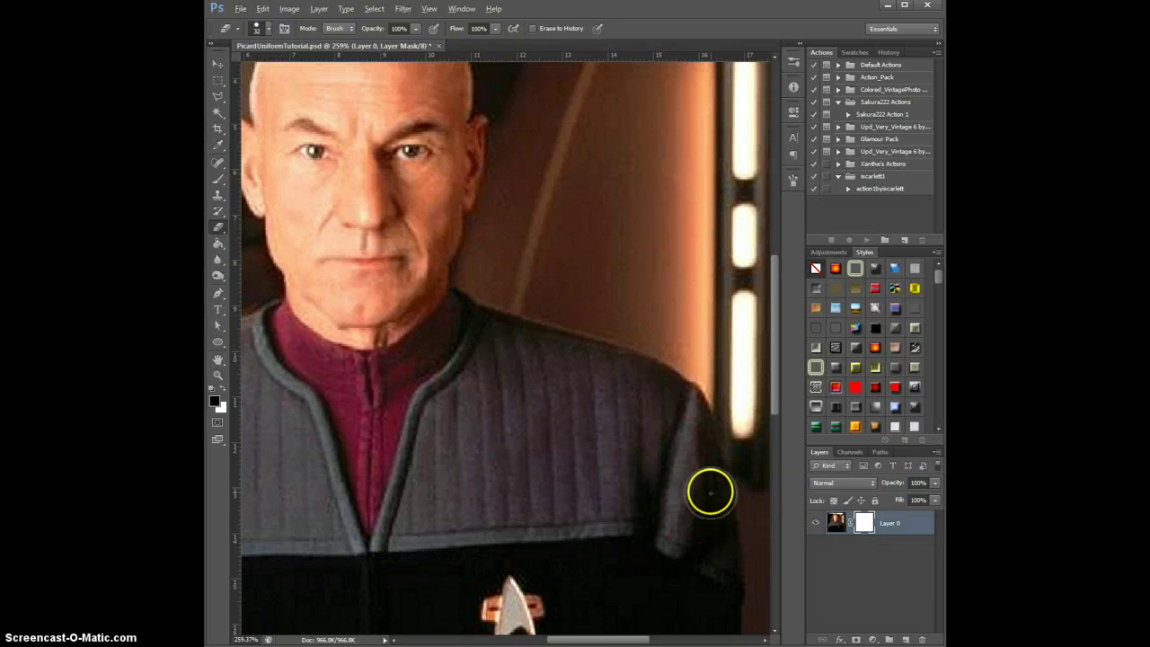
Set up the Brush tool with a hard round 14 px tip at 100% hardness
scroll(243, 449, "down", 1)
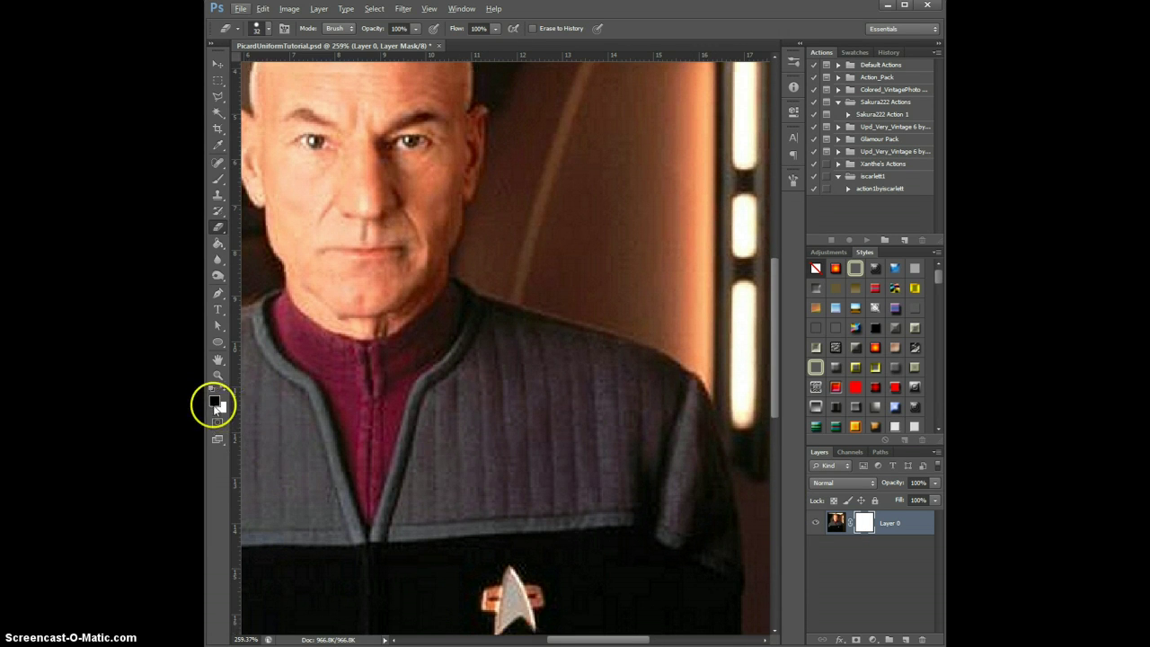
left_click(218, 178)
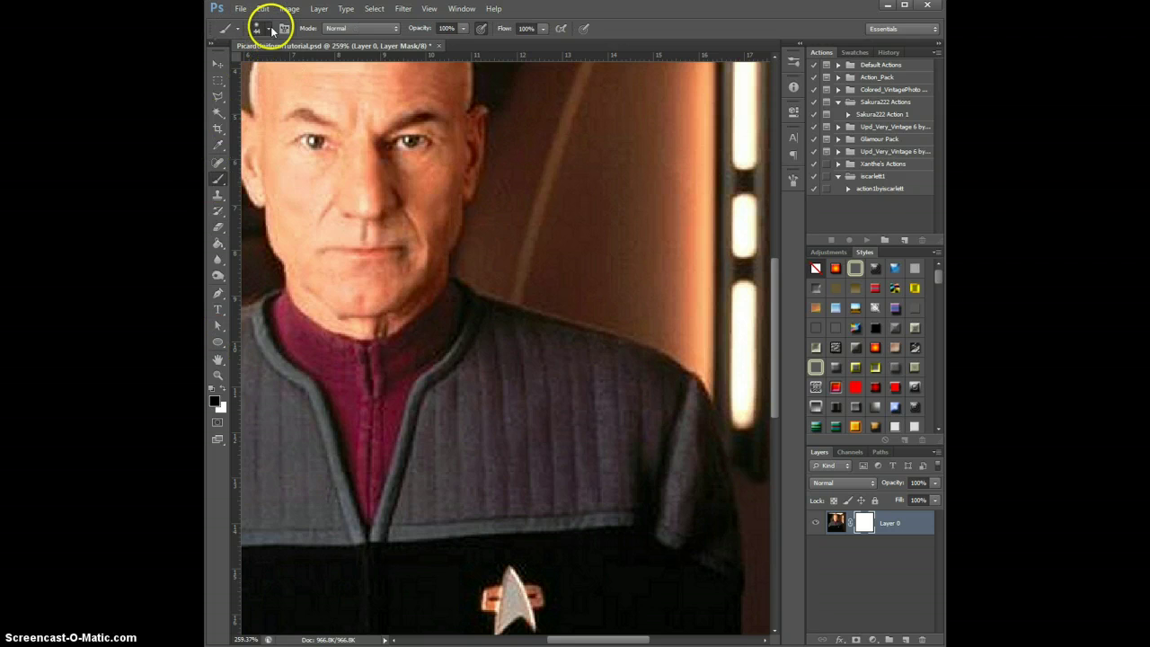
left_click(265, 28)
left_click(250, 124)
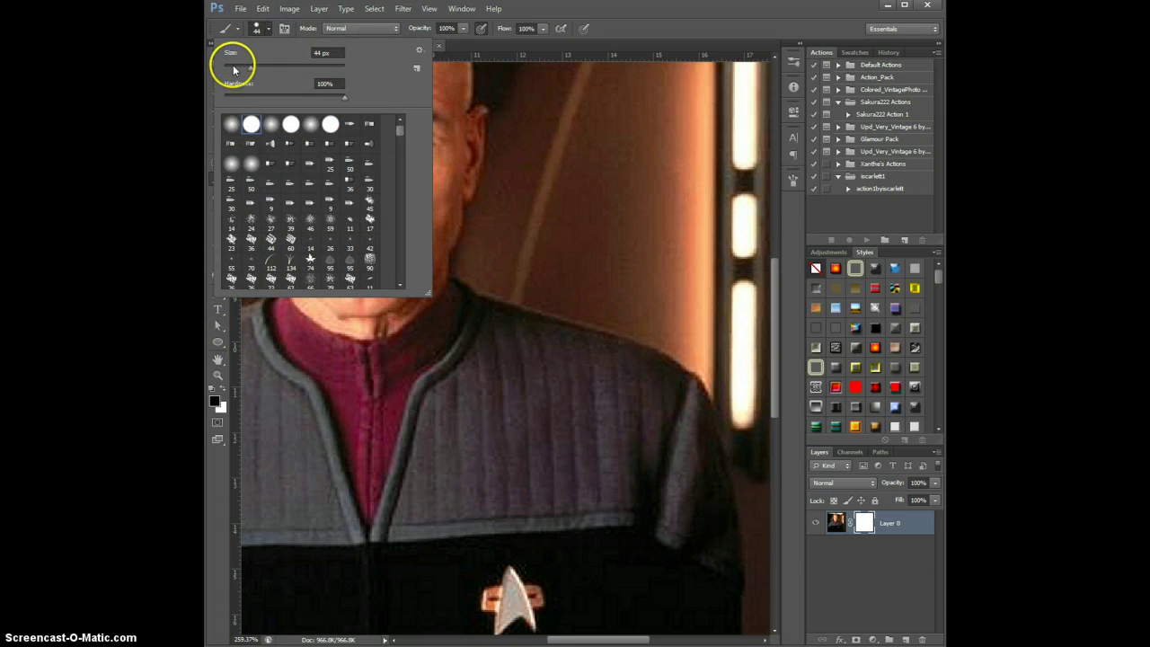
left_click_drag(233, 70, 228, 70)
left_click(727, 26)
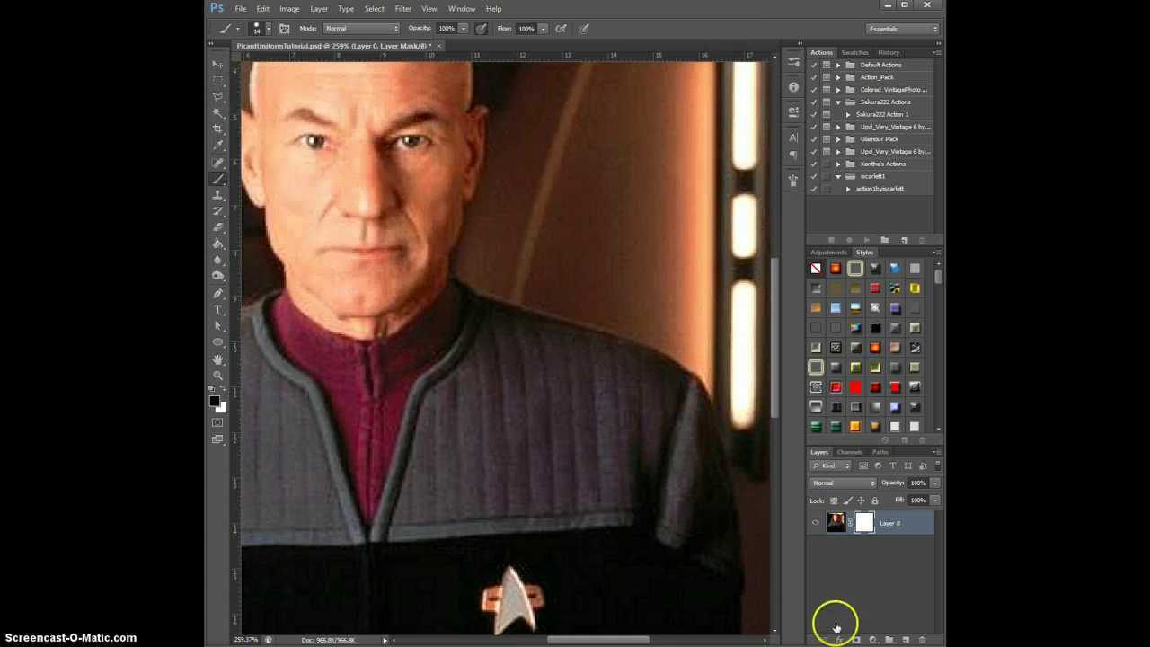
Paint black on the mask to hide a narrow strip along the jacket's badge-side edge, from the image's lower border up to the sleeve
left_click_drag(638, 638, 688, 634)
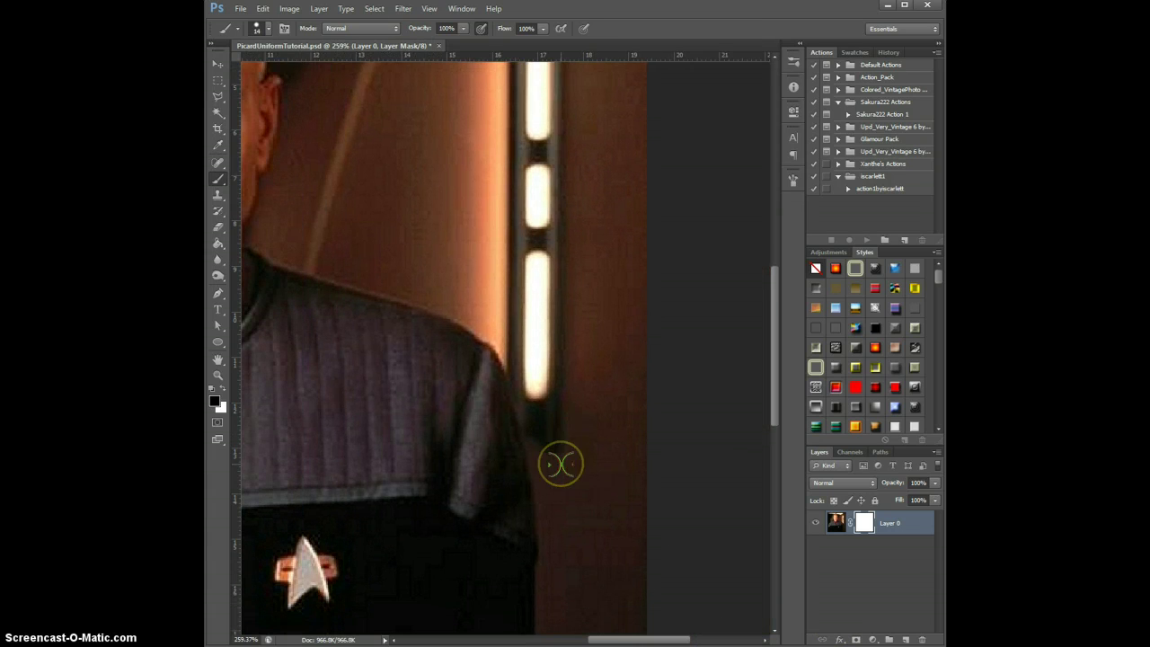
scroll(560, 463, "down", 5)
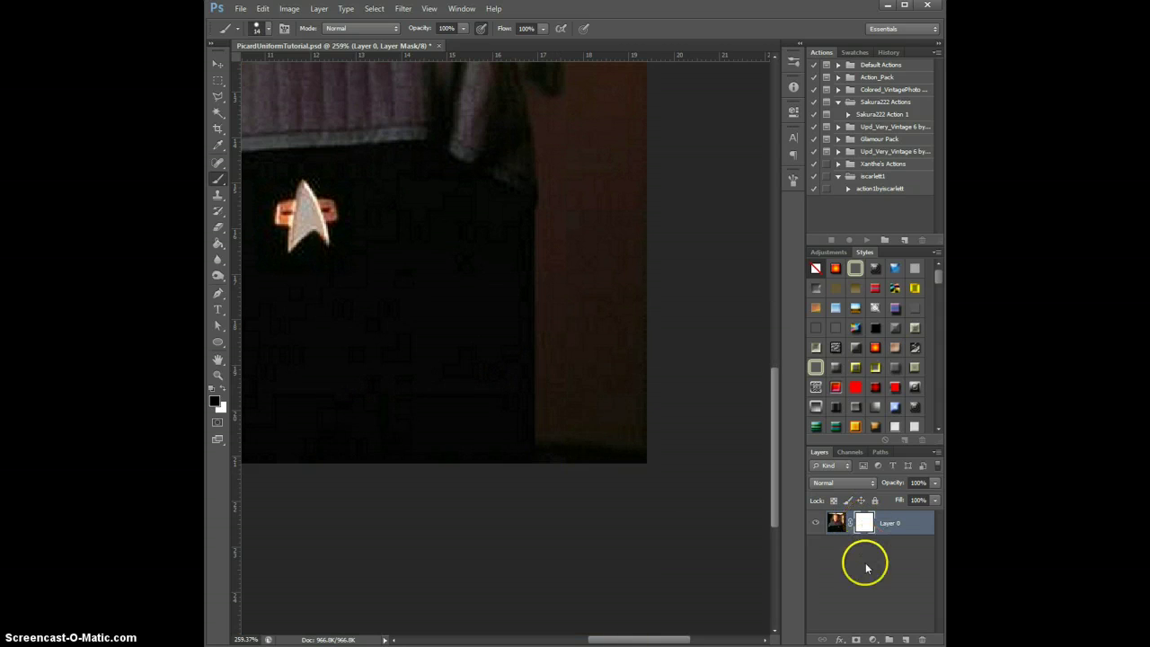
left_click(546, 461)
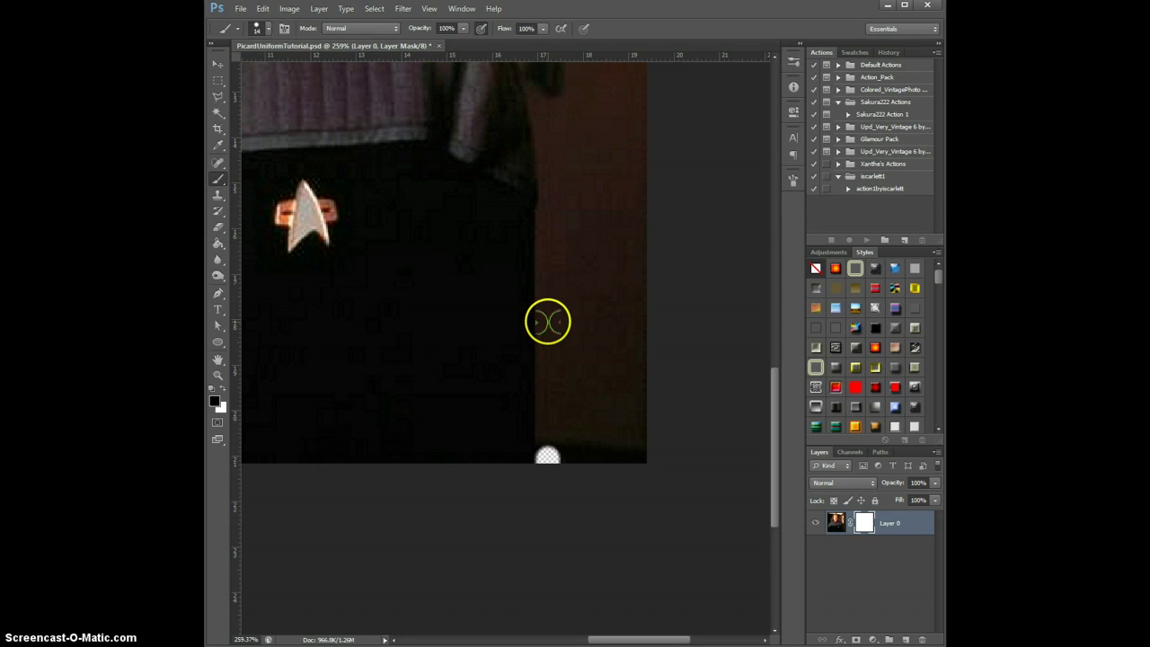
left_click_drag(547, 322, 549, 203)
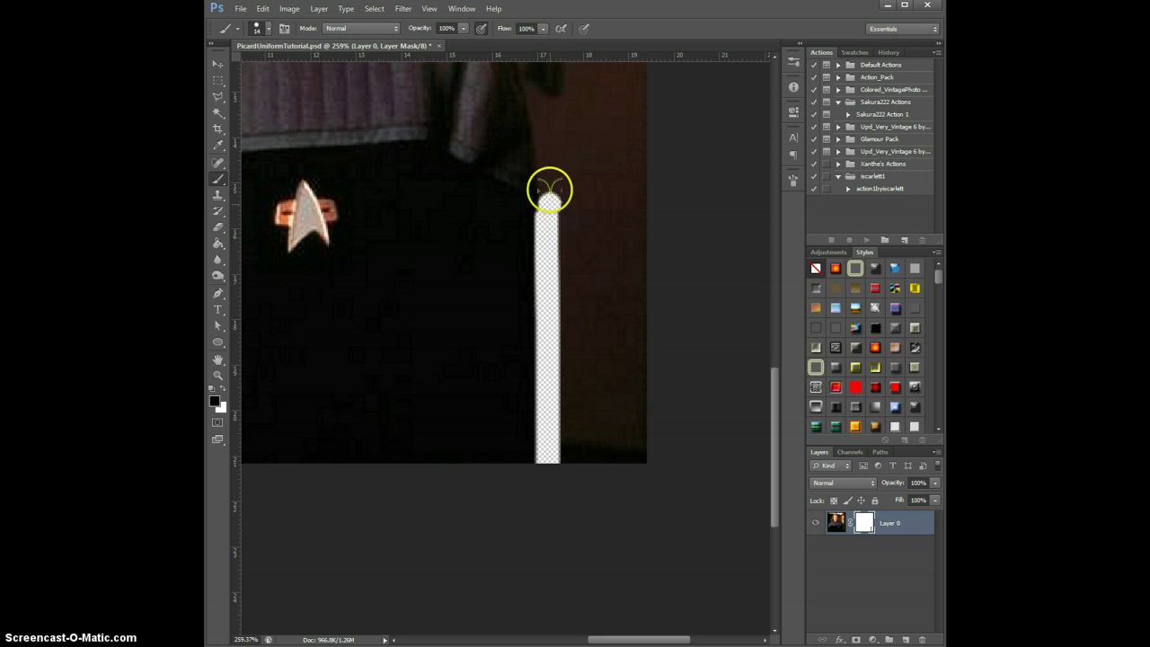
left_click(547, 153, "shift")
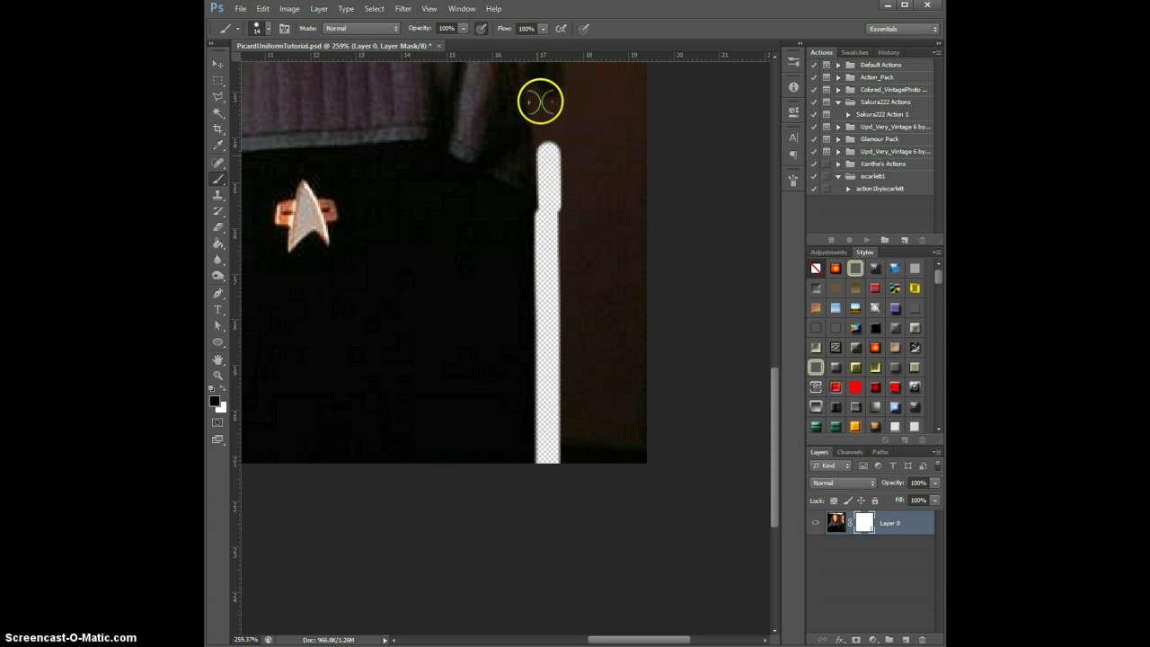
left_click(539, 101)
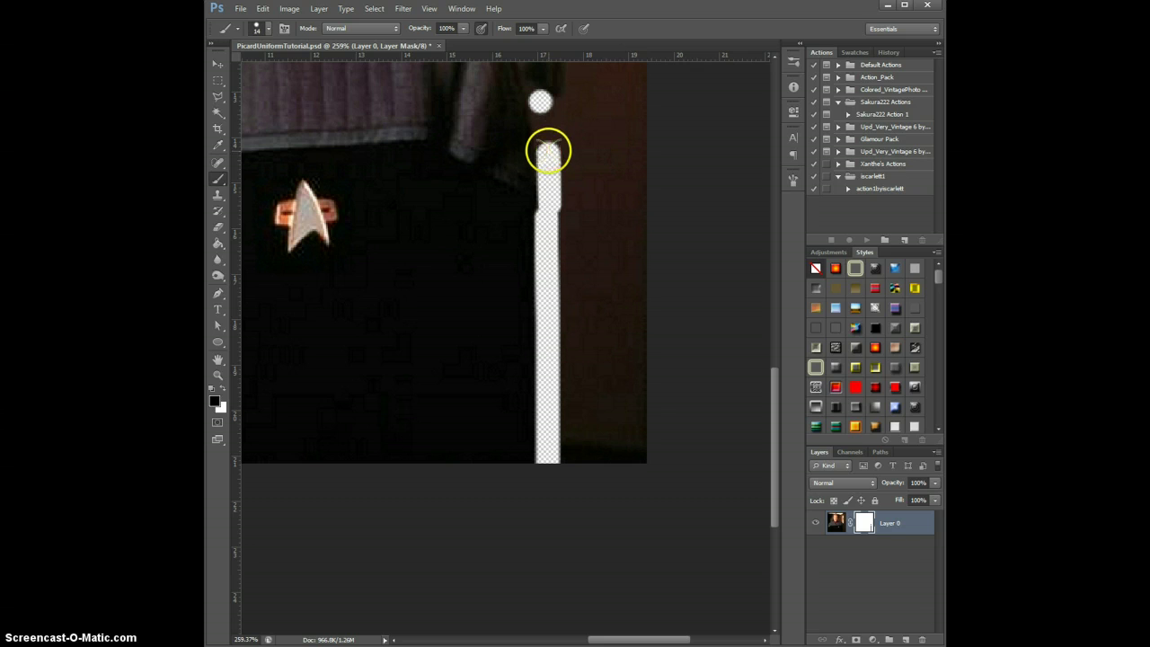
left_click(548, 151, "shift")
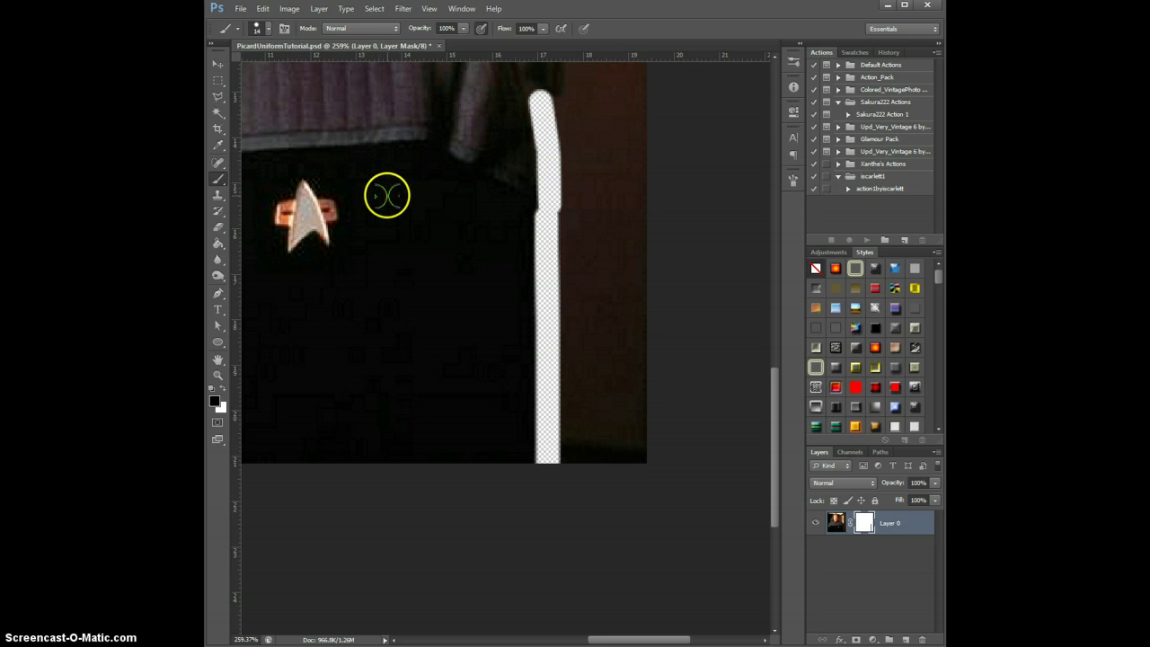
Mask out a stroke across the black jacket beside the badge, and restore that area by painting white on the mask
mouse_move(387, 195)
left_mouse_down()
mouse_move(472, 240)
mouse_move(547, 262)
left_mouse_up()
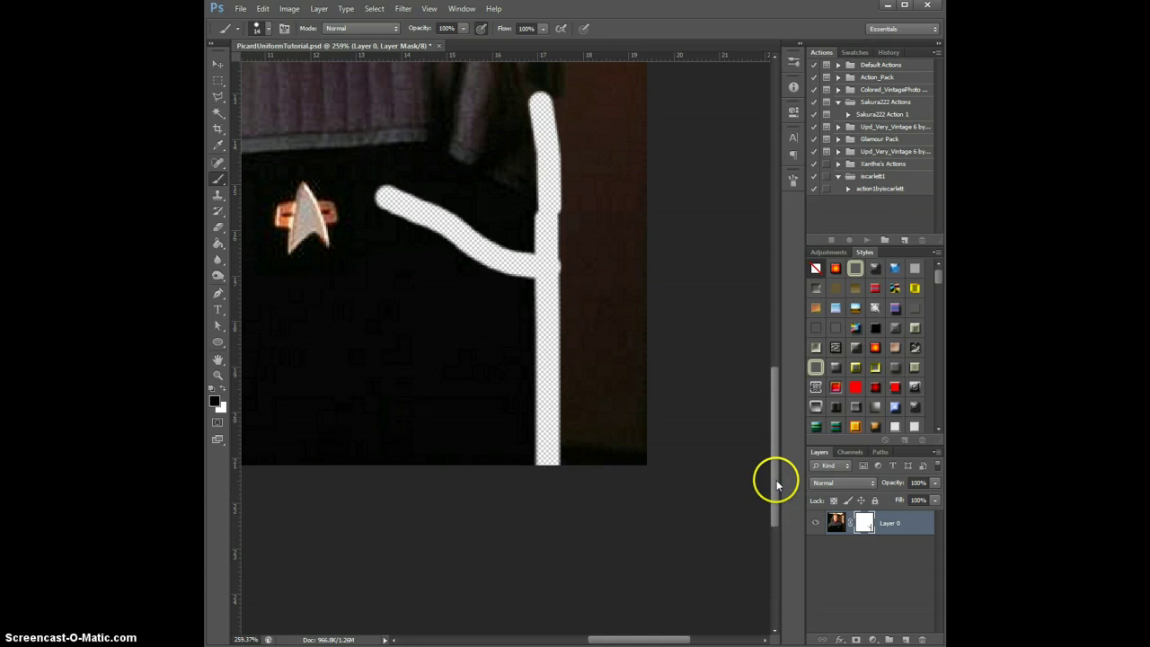
mouse_move(775, 483)
left_mouse_down()
mouse_move(778, 428)
mouse_move(777, 445)
left_mouse_up()
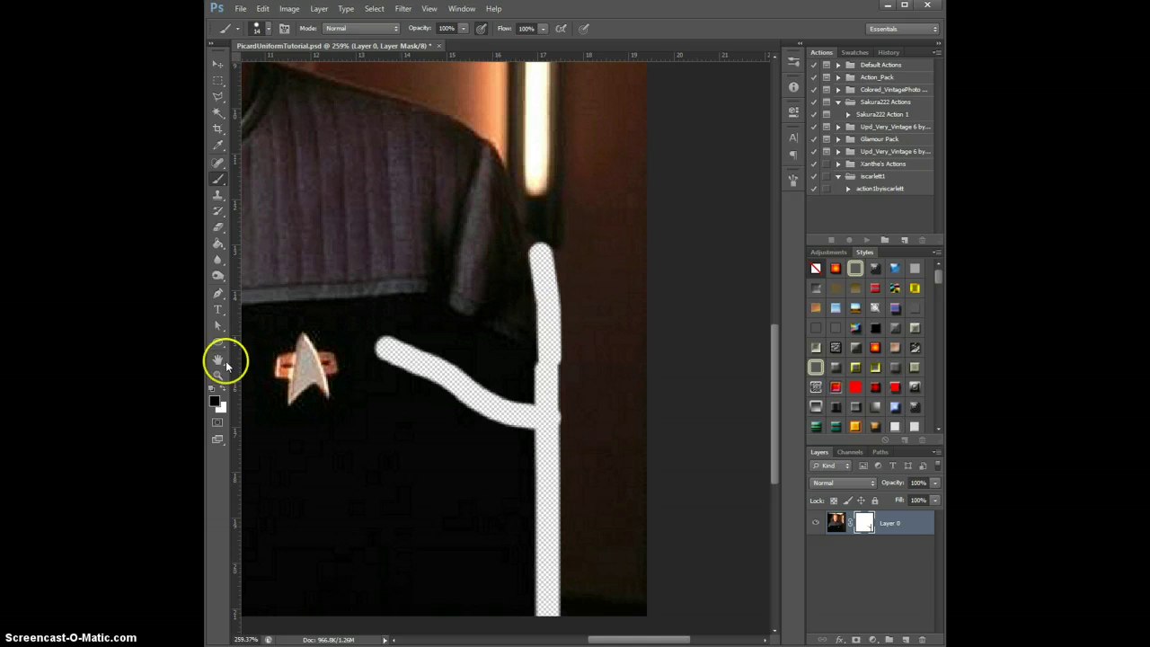
left_click(223, 389)
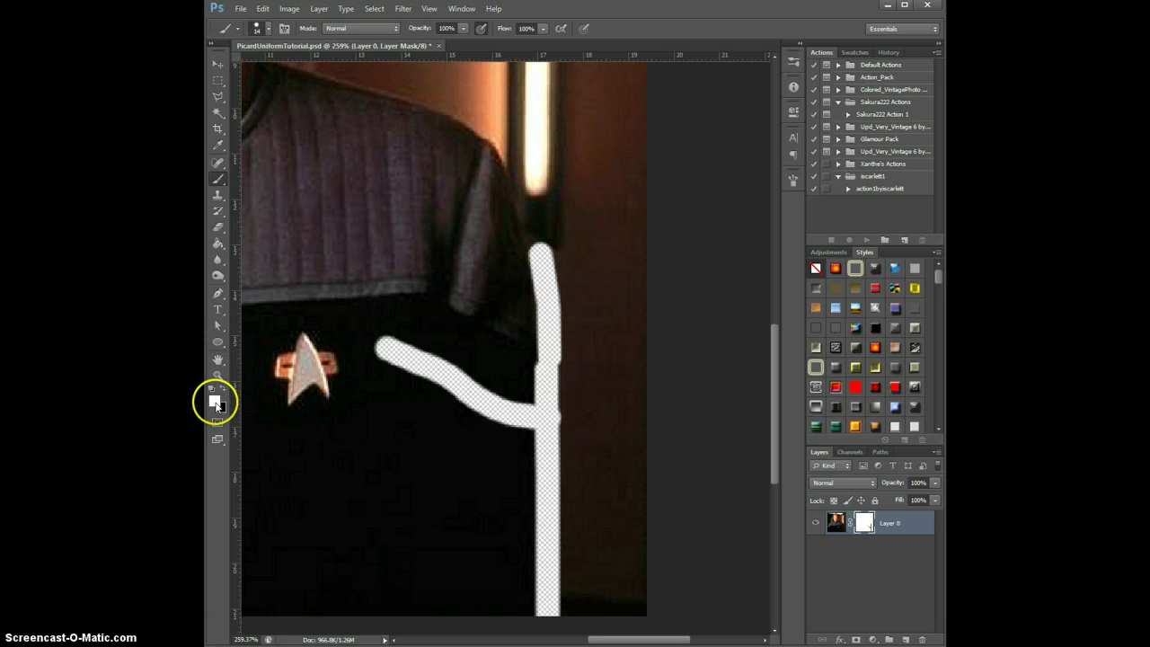
mouse_move(371, 339)
left_mouse_down()
mouse_move(377, 354)
mouse_move(412, 362)
left_mouse_up()
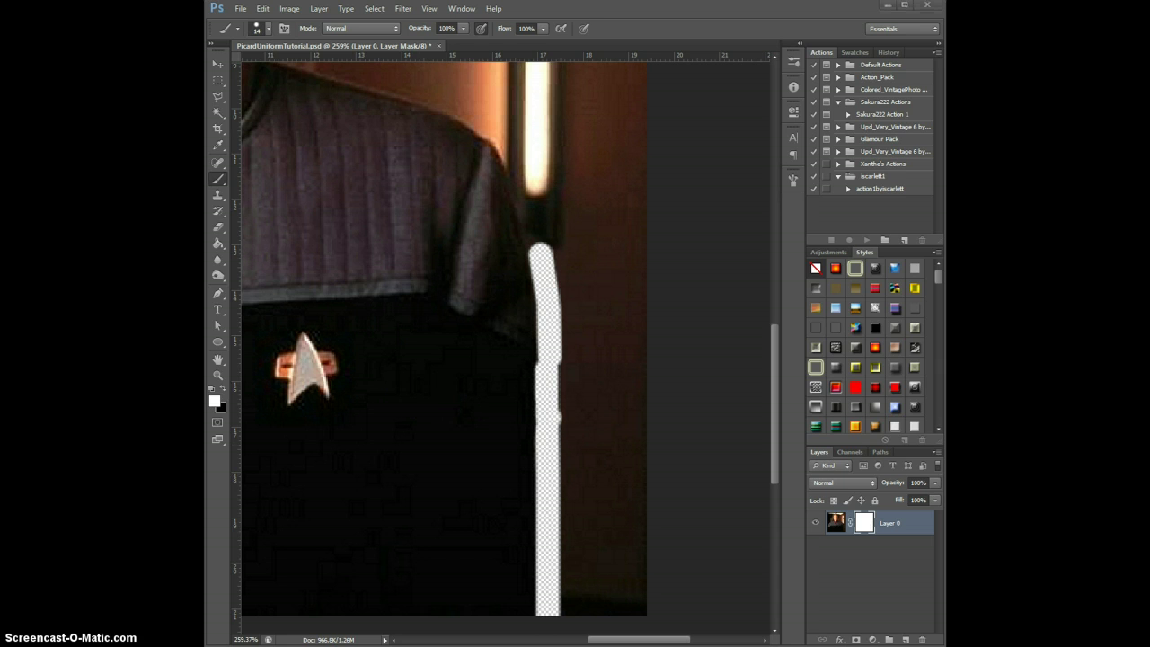
Enlarge the brush to 28 px and mask out the background between the sleeve and the image's outer border with black
left_click(267, 34)
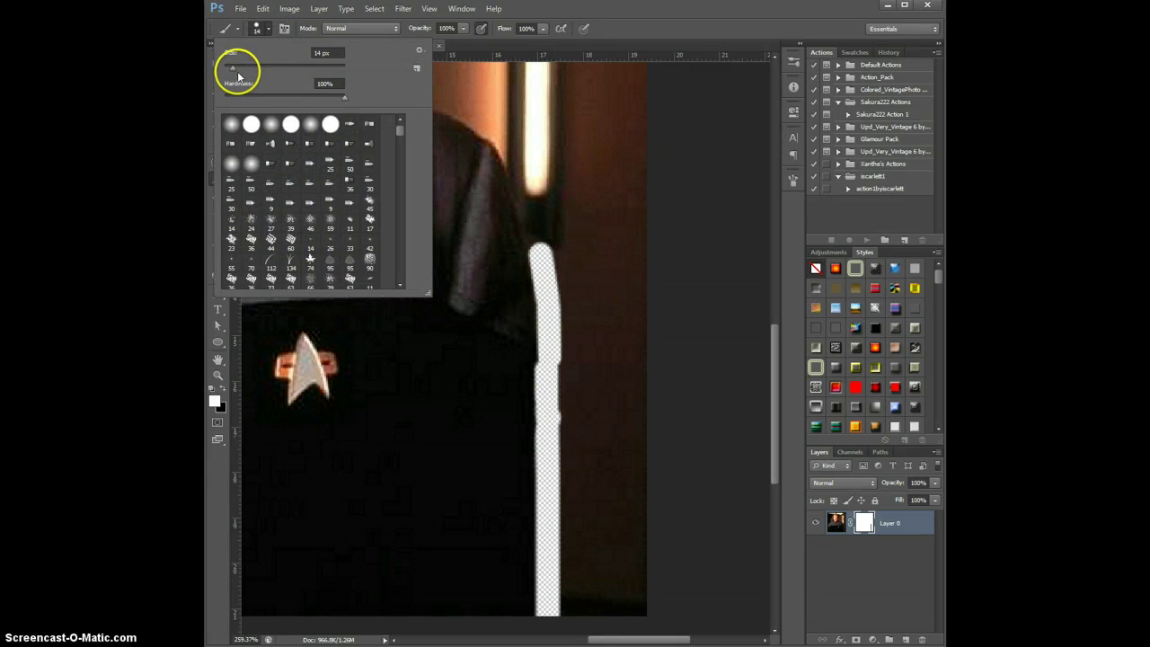
left_click_drag(235, 68, 240, 67)
mouse_move(564, 257)
left_mouse_down()
mouse_move(577, 301)
mouse_move(563, 478)
left_mouse_up()
left_click(213, 392)
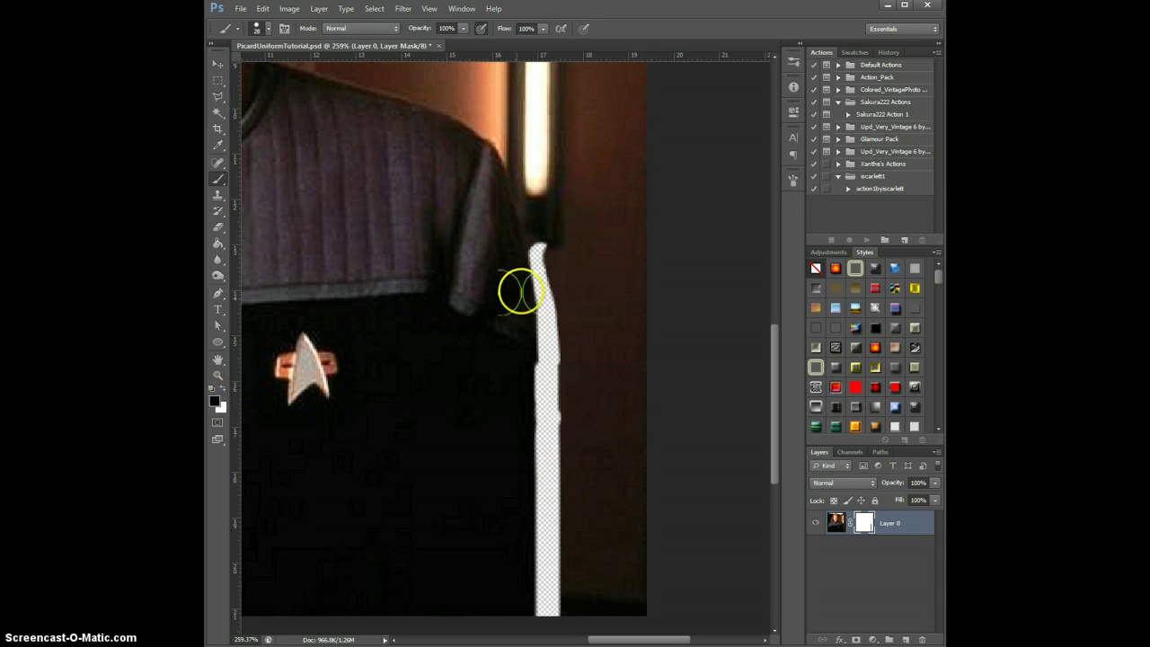
mouse_move(551, 256)
left_mouse_down()
mouse_move(579, 436)
mouse_move(577, 561)
mouse_move(620, 414)
mouse_move(629, 616)
left_mouse_up()
mouse_move(629, 449)
left_mouse_down()
mouse_move(618, 235)
mouse_move(593, 116)
mouse_move(626, 193)
mouse_move(629, 288)
left_mouse_up()
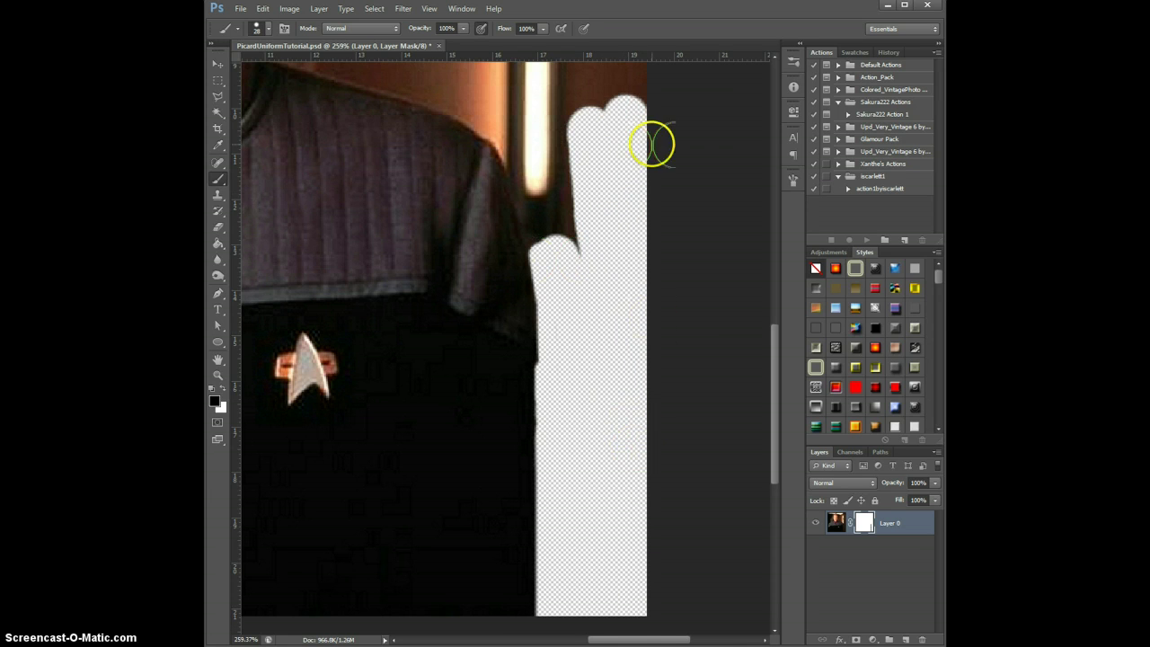
Mask out a strip of background with black along the badge-side sleeve and over the top of that shoulder towards the collar
scroll(549, 221, "up", 3)
left_click_drag(553, 323, 549, 318)
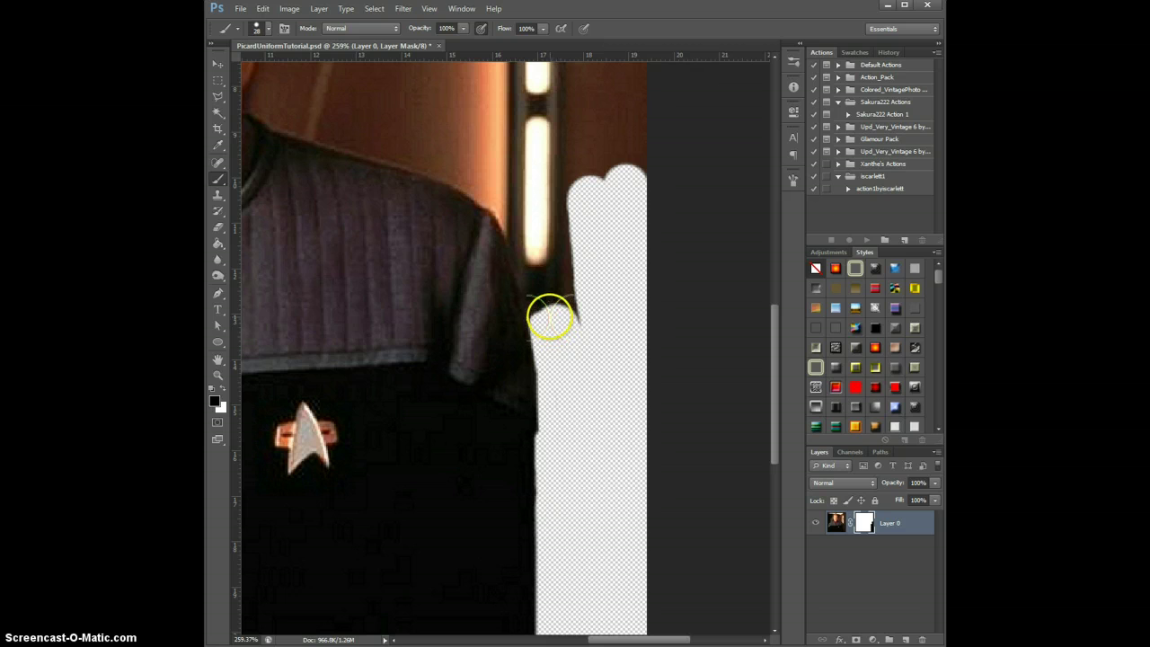
left_click_drag(536, 262, 509, 200)
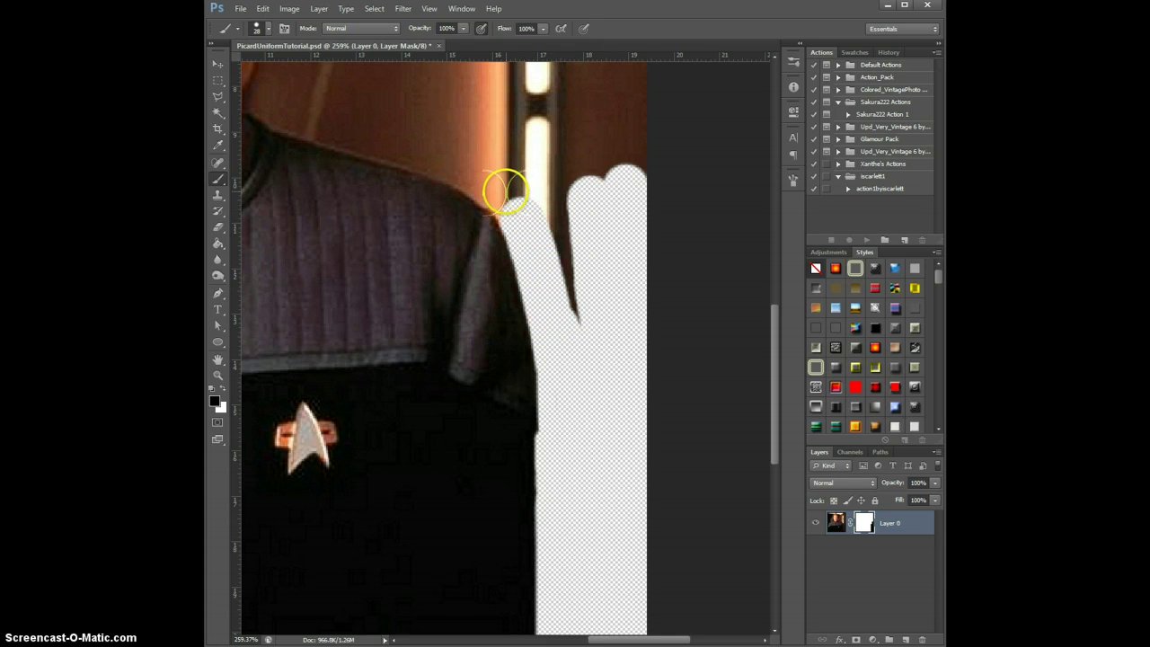
left_click(508, 194)
left_click(495, 188)
left_click(477, 180)
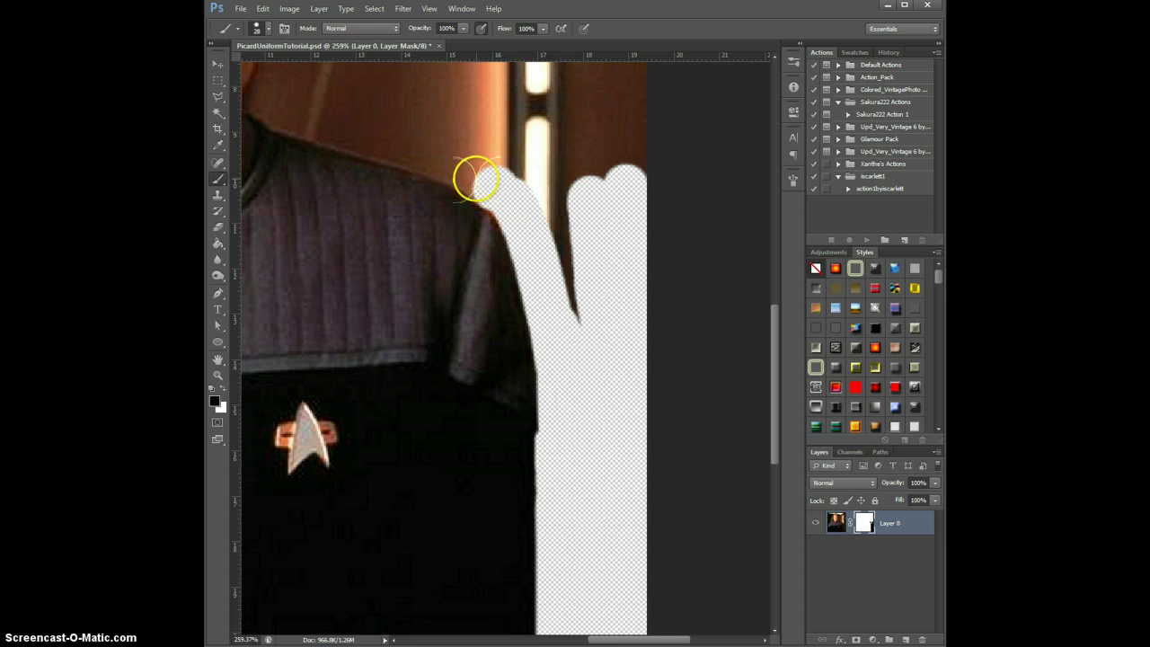
left_click_drag(471, 167, 284, 108)
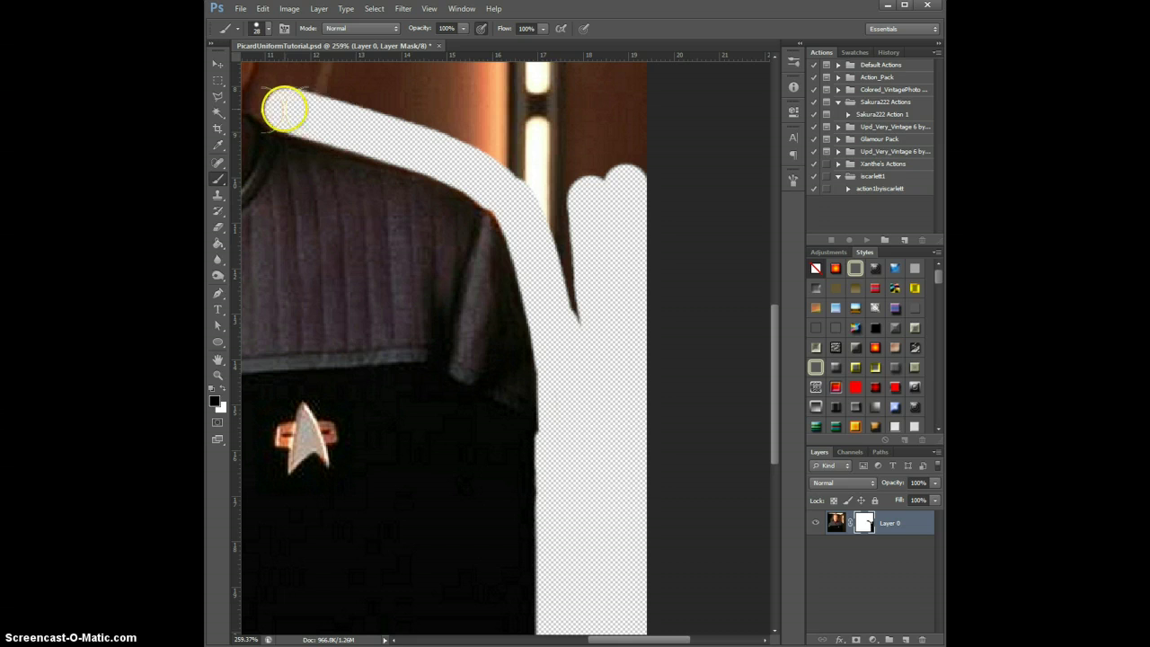
Extend the masked strip to the badge-side end of the collar and mask out the chin and neck along the maroon collar's upper edge
left_click_drag(631, 640, 580, 639)
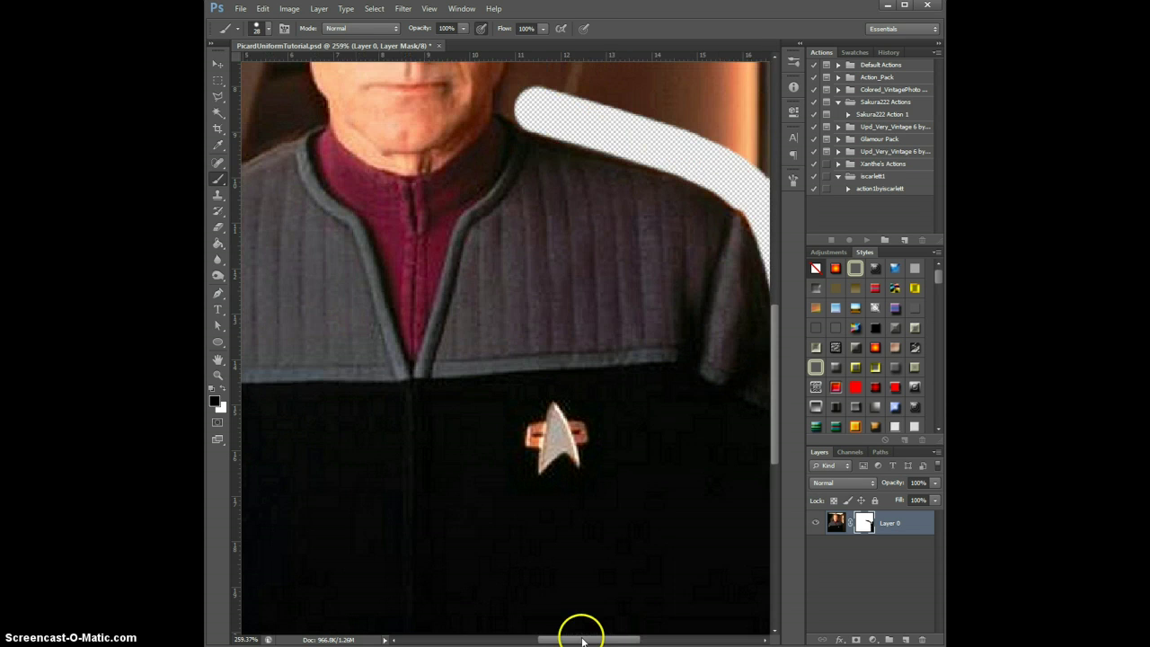
scroll(518, 210, "up", 2)
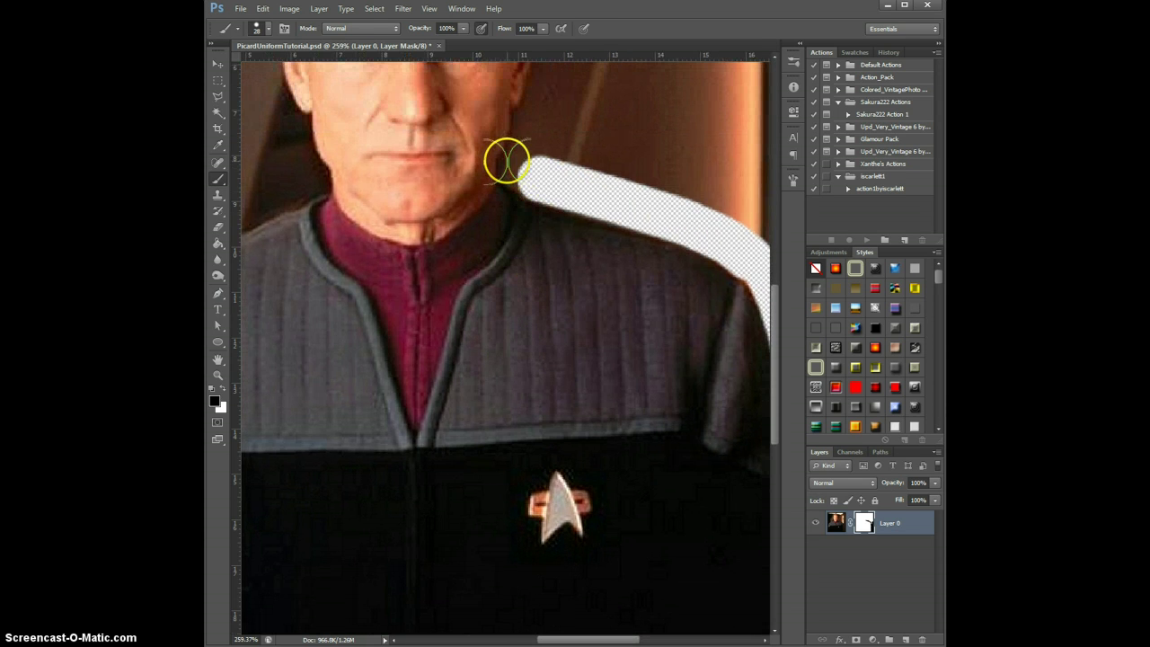
left_click_drag(505, 160, 532, 173)
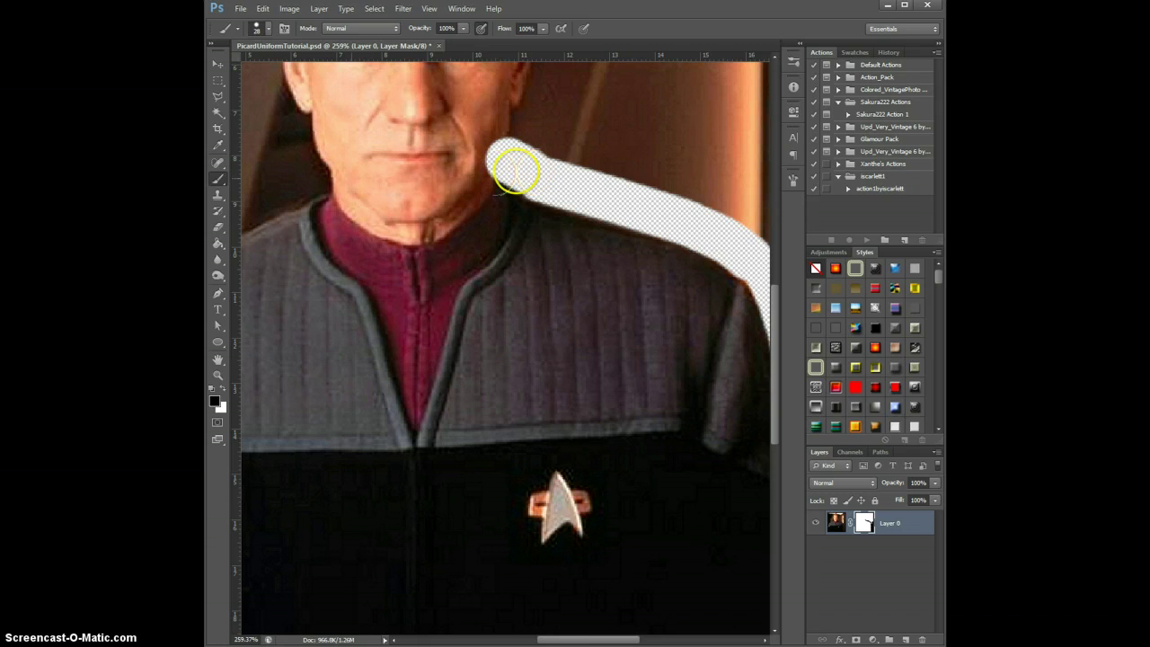
left_click(355, 182)
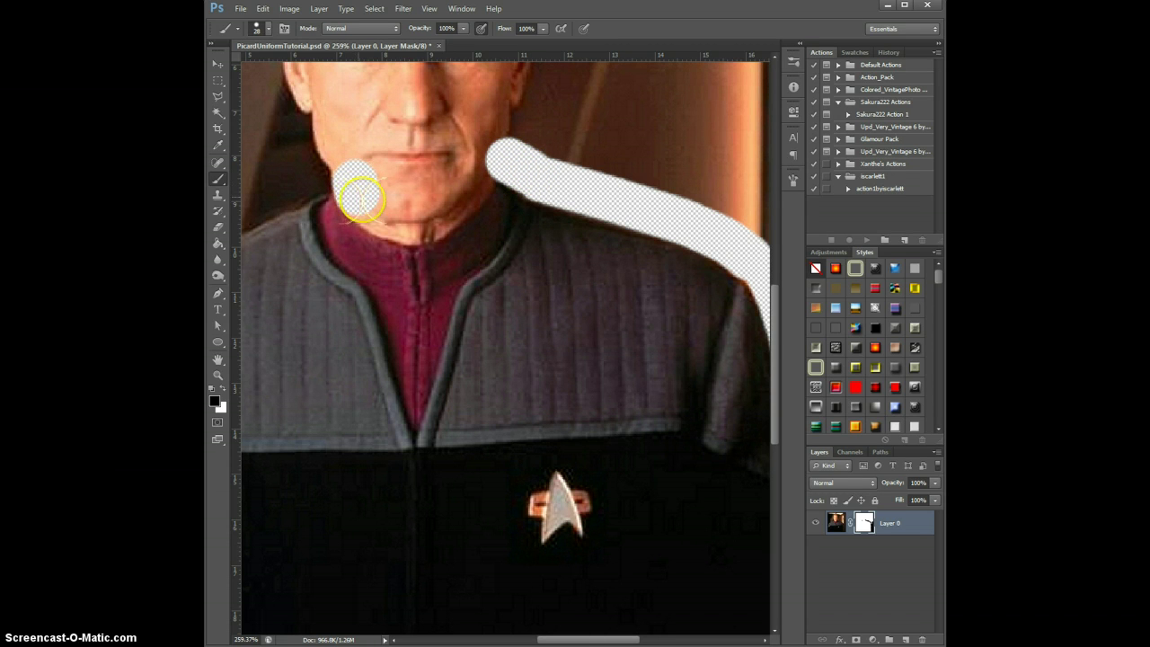
mouse_move(361, 199)
left_mouse_down()
mouse_move(429, 219)
mouse_move(478, 179)
mouse_move(469, 185)
mouse_move(485, 155)
mouse_move(369, 167)
mouse_move(491, 150)
left_mouse_up()
Mask out a strip of background along the top of the shoulder opposite the badge, from the collar to the sleeve
left_click_drag(550, 627, 515, 631)
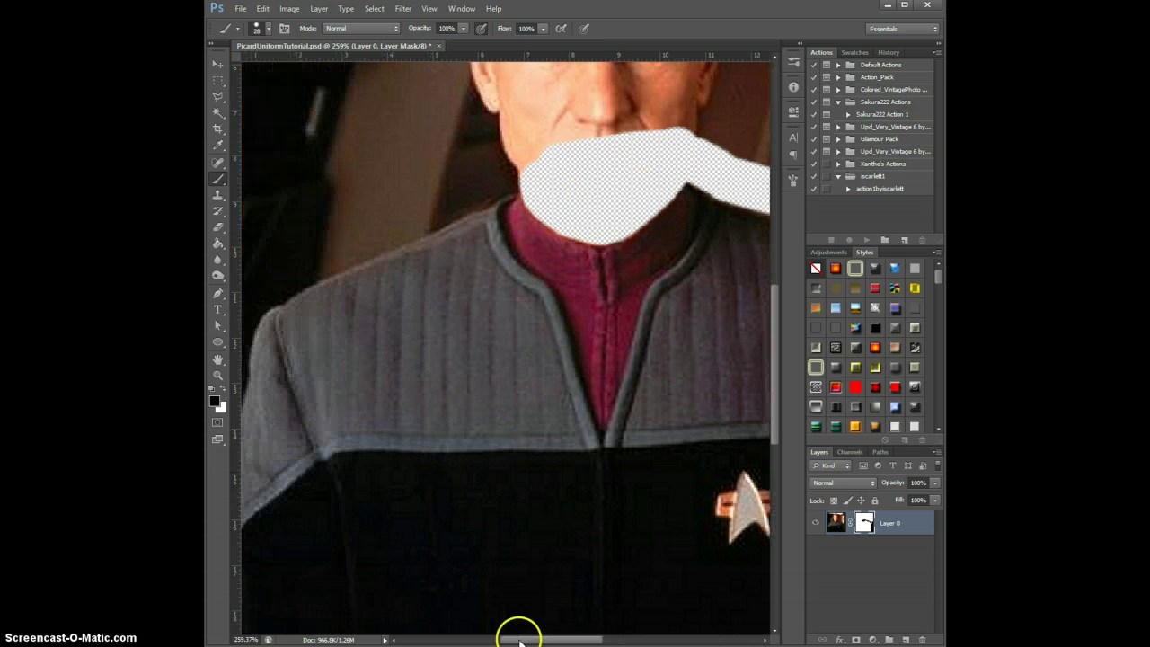
left_click(496, 172)
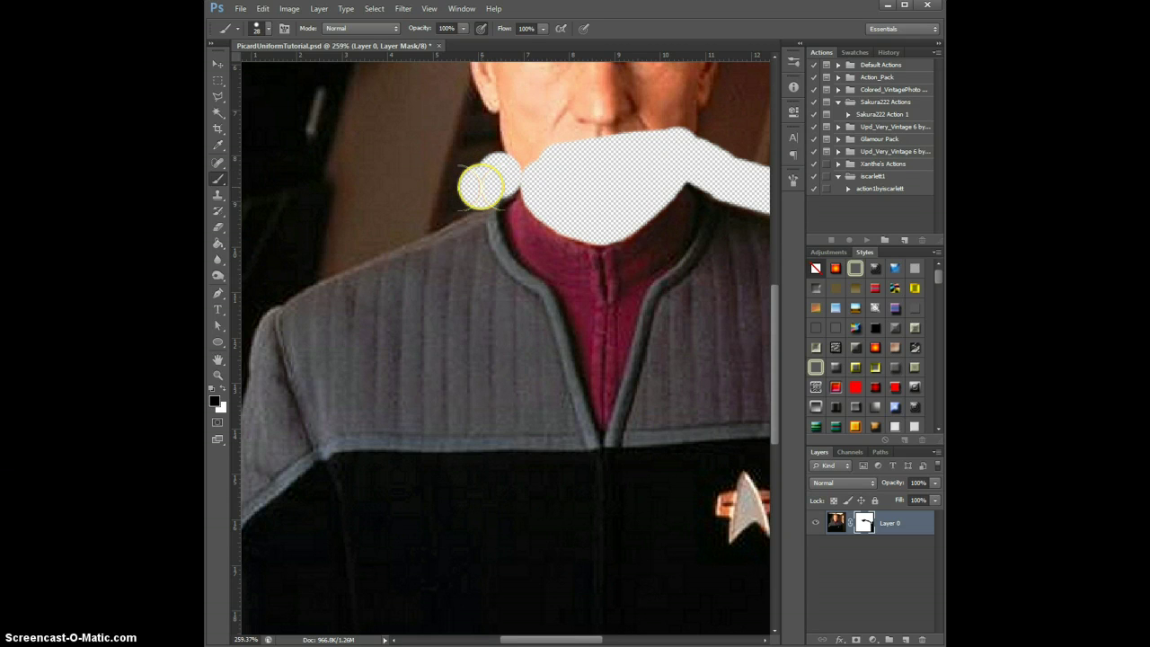
left_click(480, 186)
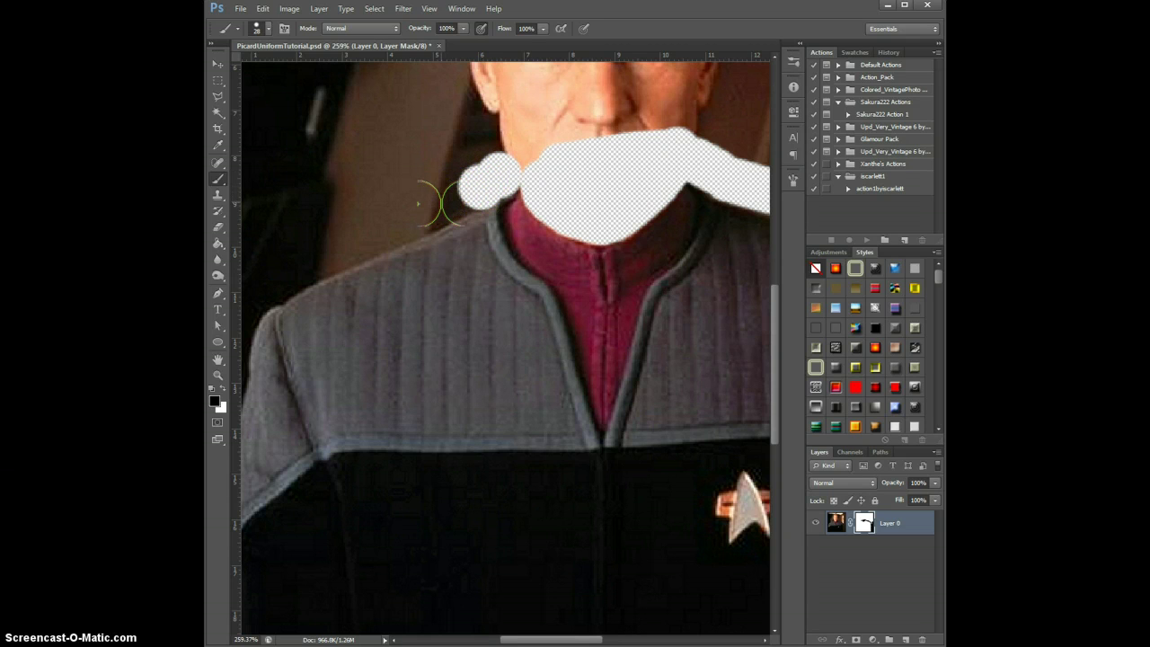
left_click(445, 199)
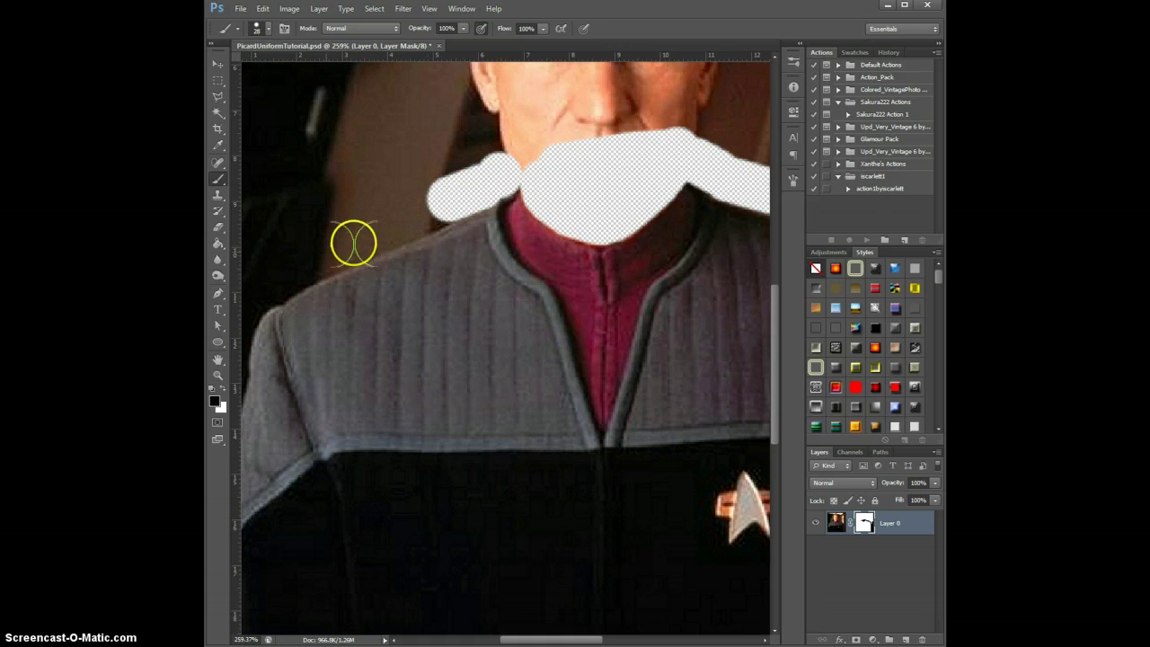
left_click(298, 267, "shift")
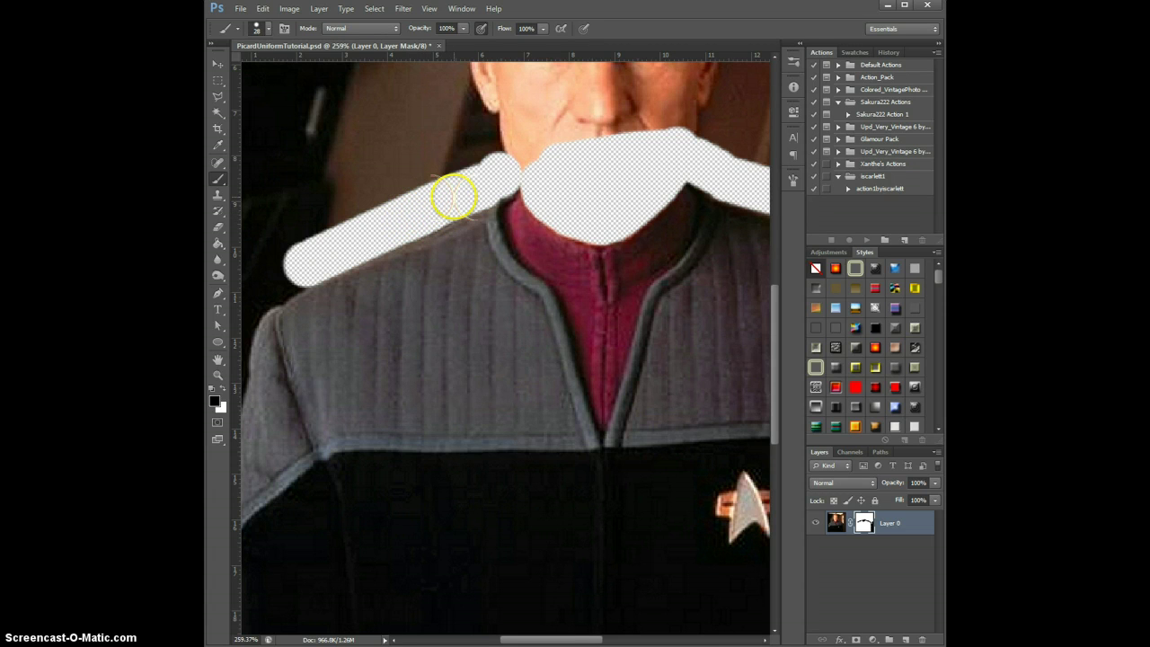
left_click(273, 284)
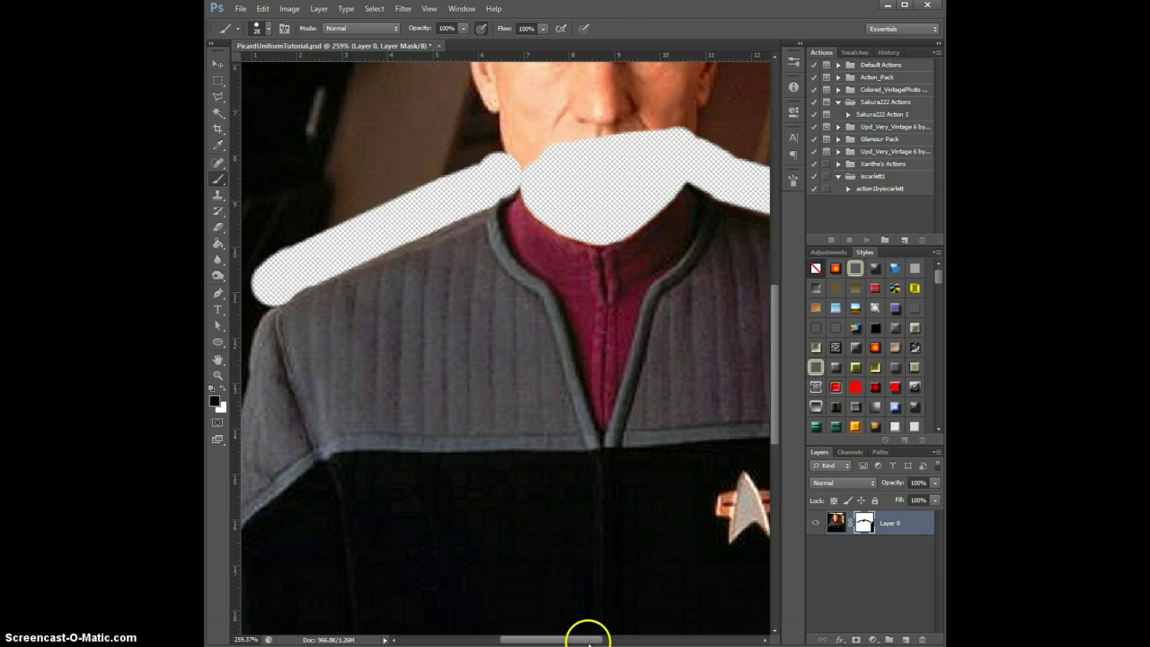
Mask out the background beside the sleeve opposite the badge, from the shoulder down to the image's lower border
left_click_drag(588, 639, 541, 639)
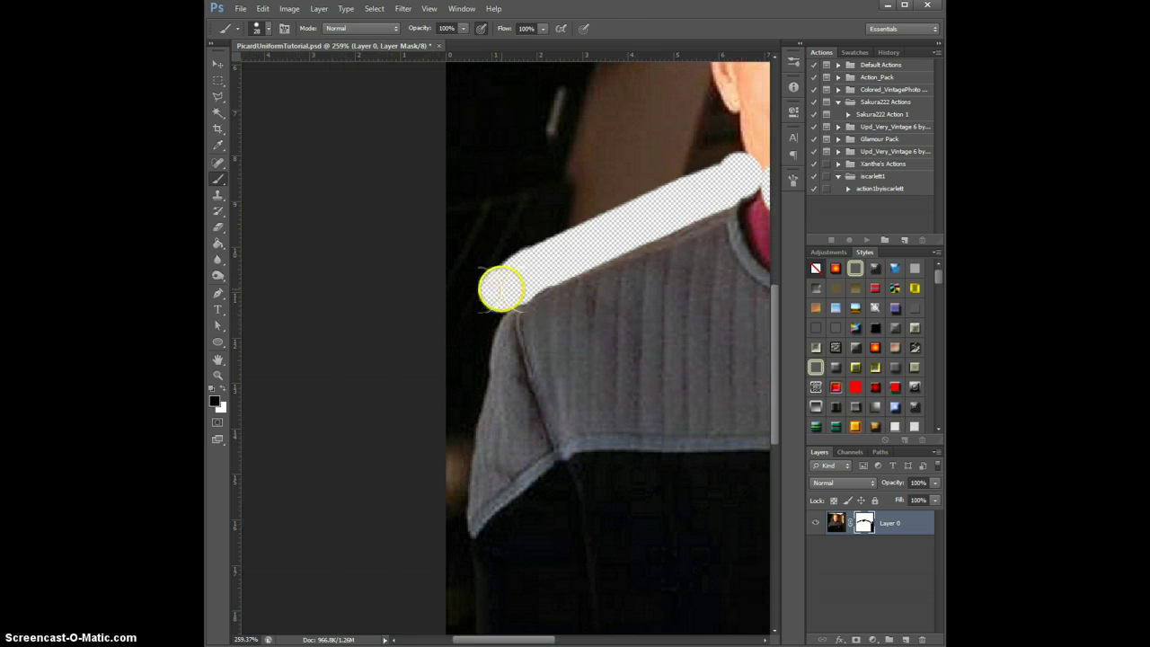
mouse_move(500, 287)
left_mouse_down()
mouse_move(472, 329)
mouse_move(447, 460)
left_mouse_up()
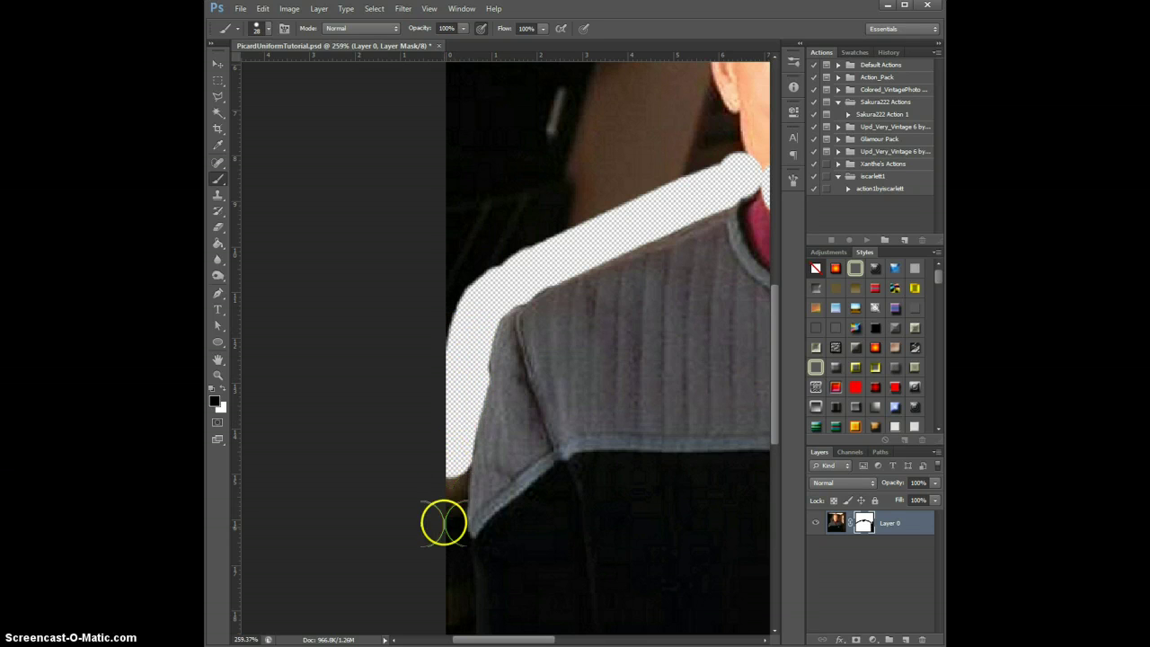
left_click_drag(444, 522, 452, 580)
scroll(445, 562, "down", 3)
scroll(445, 561, "down", 5)
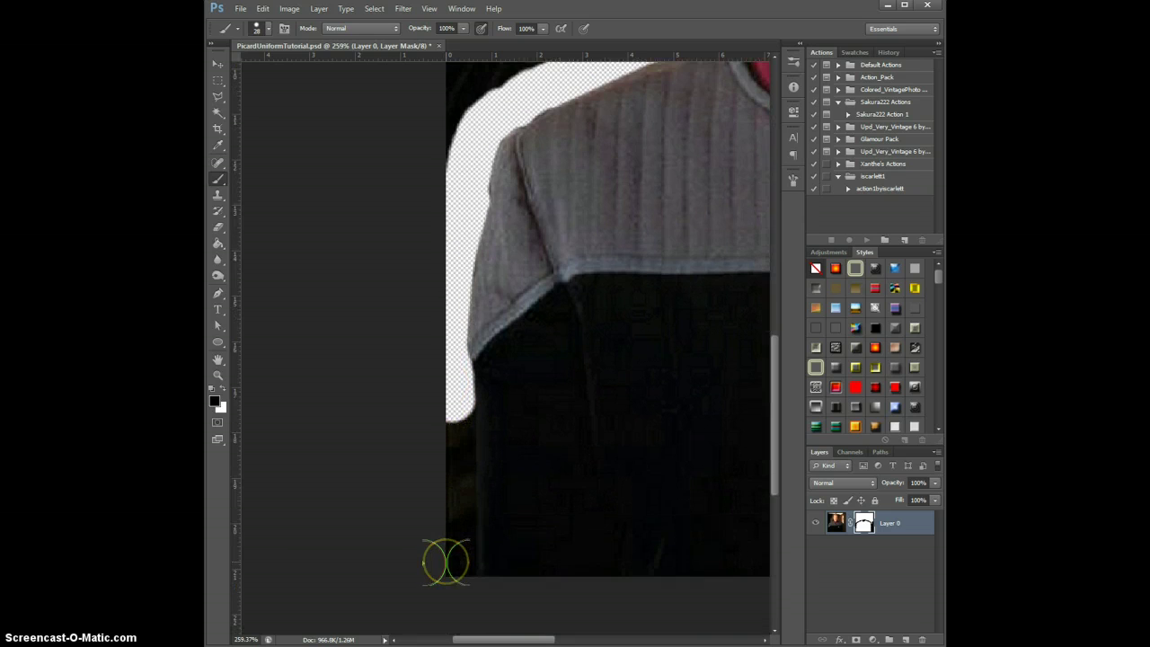
left_click(458, 576, "shift")
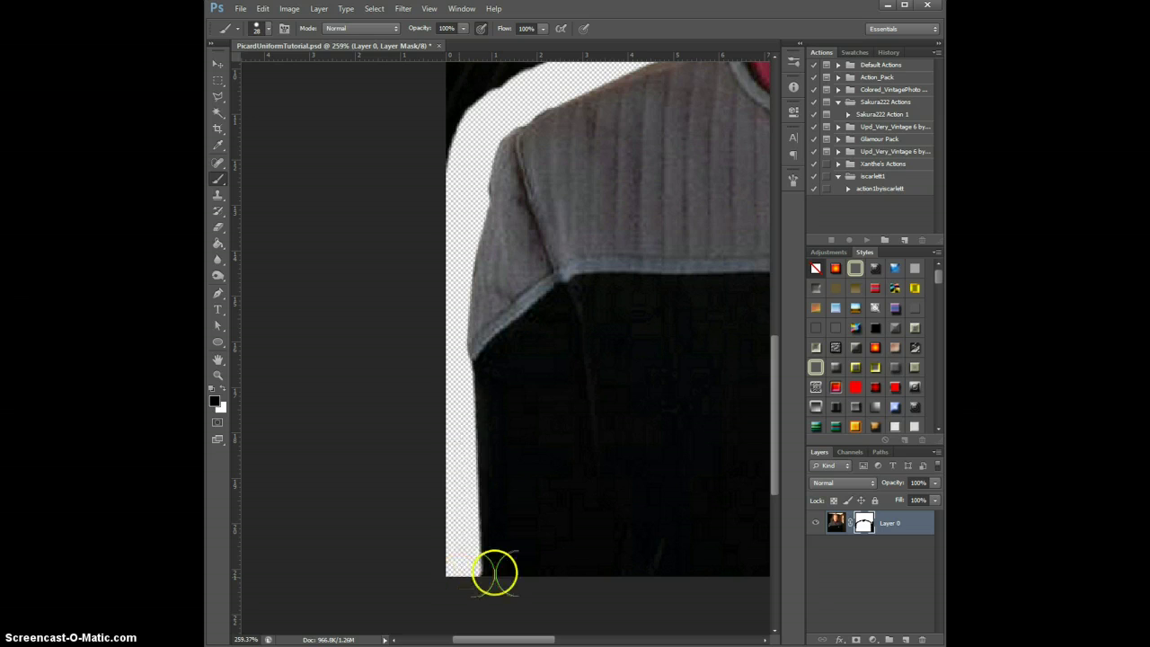
Enlarge the brush to 108 px and mask out the head and all remaining background around the uniform
key("ctrl+0")
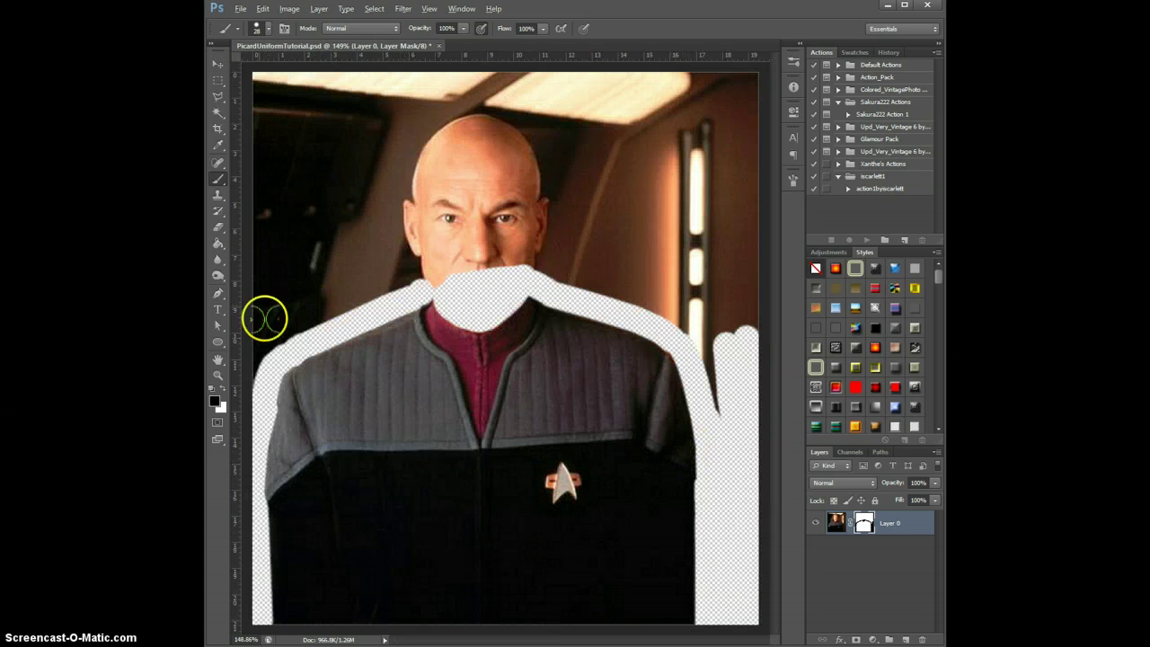
left_click_drag(261, 261, 254, 386)
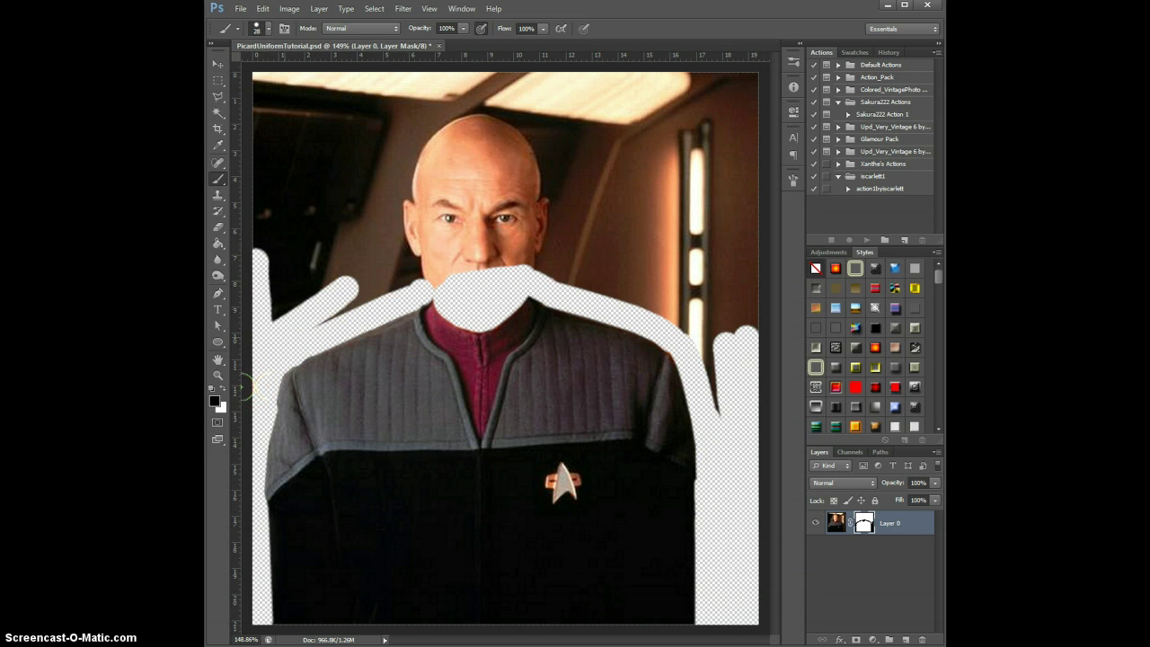
left_click(263, 29)
left_click(281, 72)
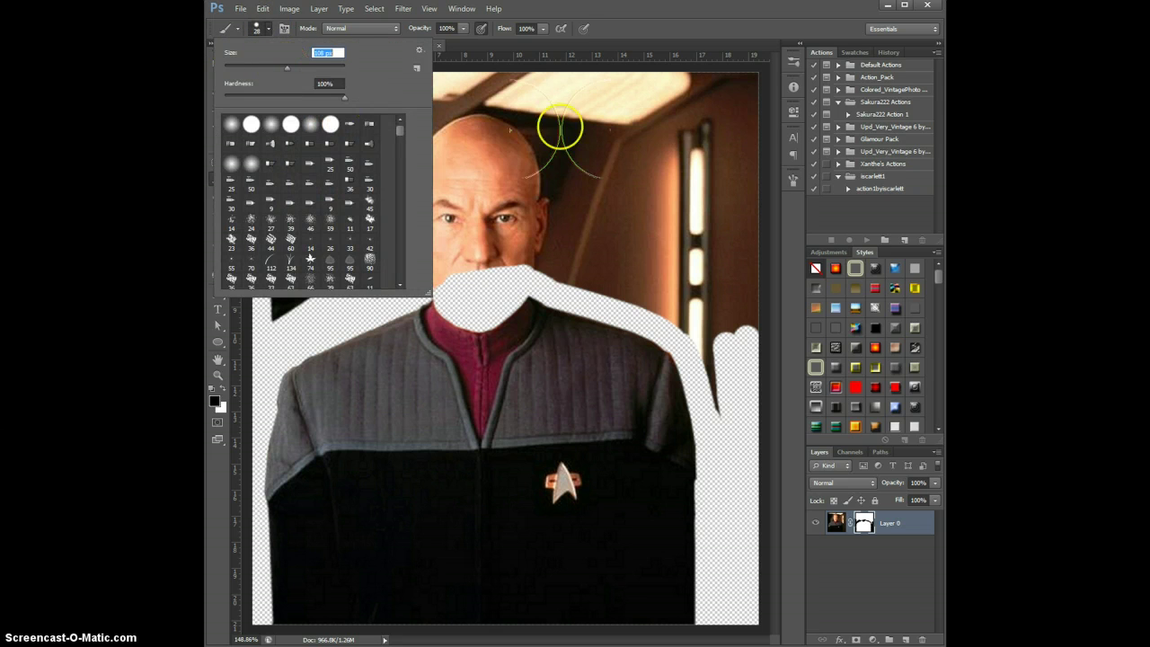
left_click_drag(749, 95, 745, 103)
mouse_move(269, 184)
left_mouse_down()
mouse_move(404, 197)
mouse_move(719, 189)
mouse_move(547, 239)
mouse_move(328, 249)
mouse_move(306, 287)
mouse_move(449, 270)
mouse_move(497, 241)
mouse_move(577, 243)
mouse_move(672, 275)
mouse_move(718, 315)
mouse_move(759, 415)
mouse_move(767, 225)
mouse_move(728, 308)
mouse_move(735, 439)
left_mouse_up()
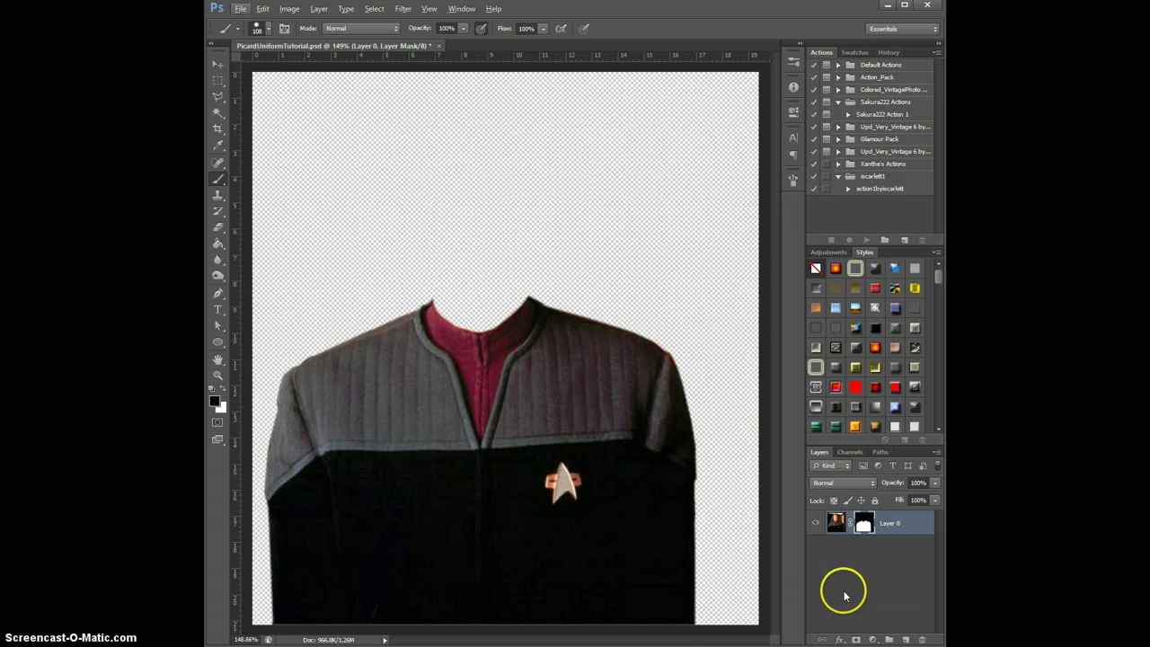
Reduce the brush to 25 px and trim the orange fringe from the badge-side shoulder's edge with black on the mask
scroll(643, 359, "down", 2)
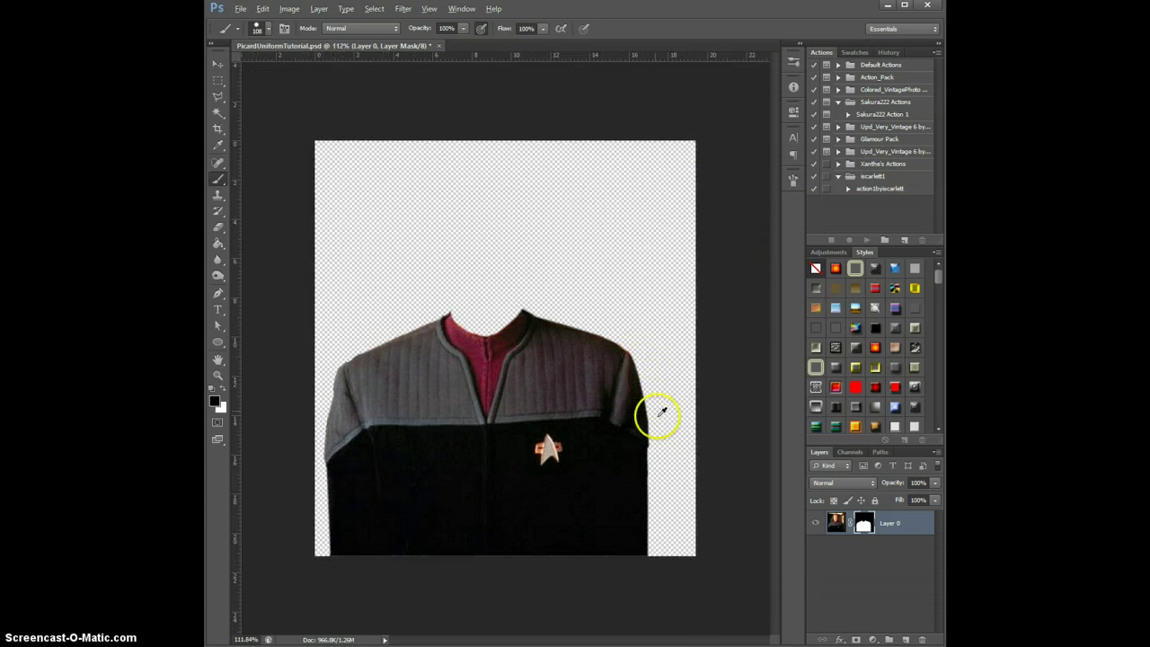
scroll(661, 410, "up", 1)
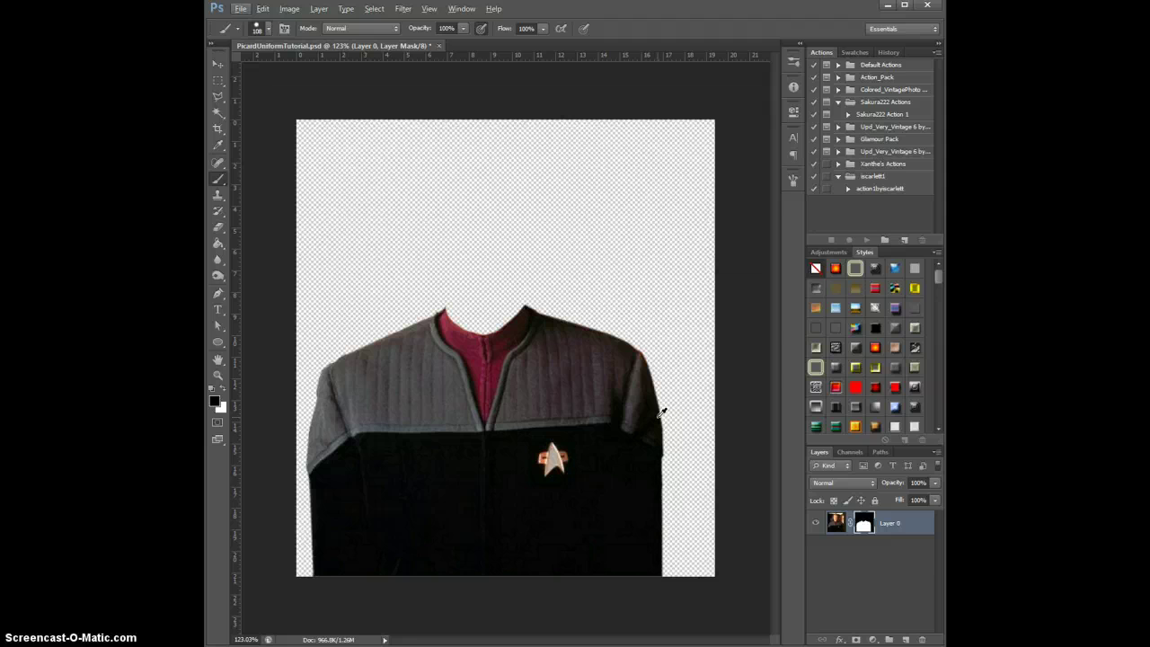
scroll(710, 339, "up", 1)
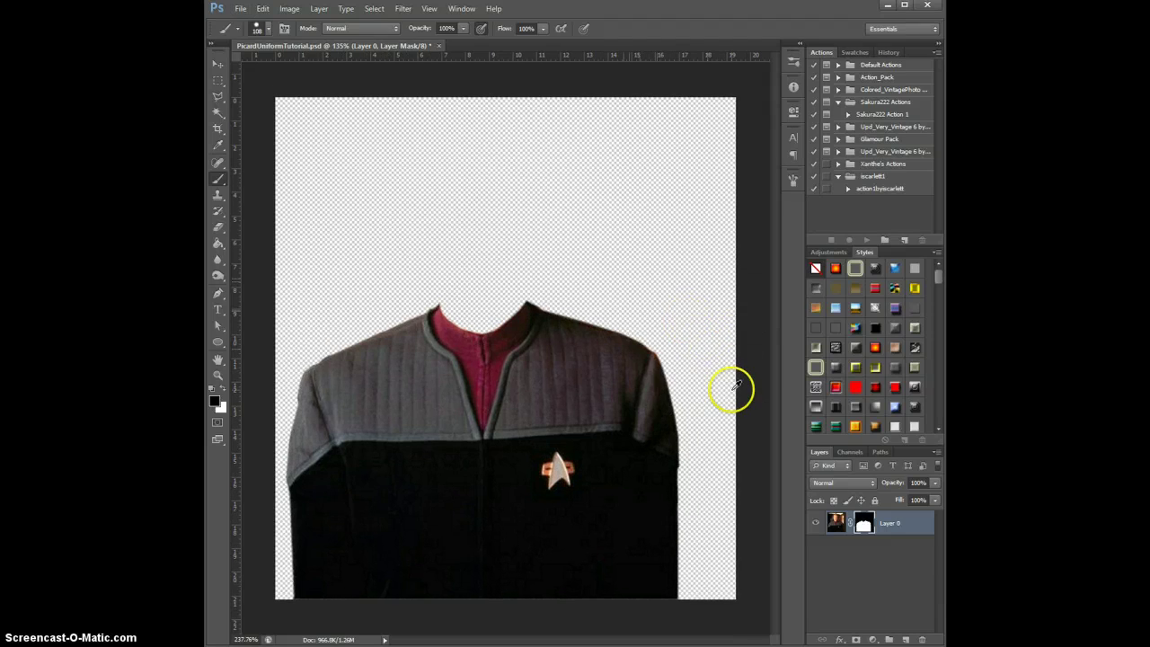
scroll(723, 378, "up", 10)
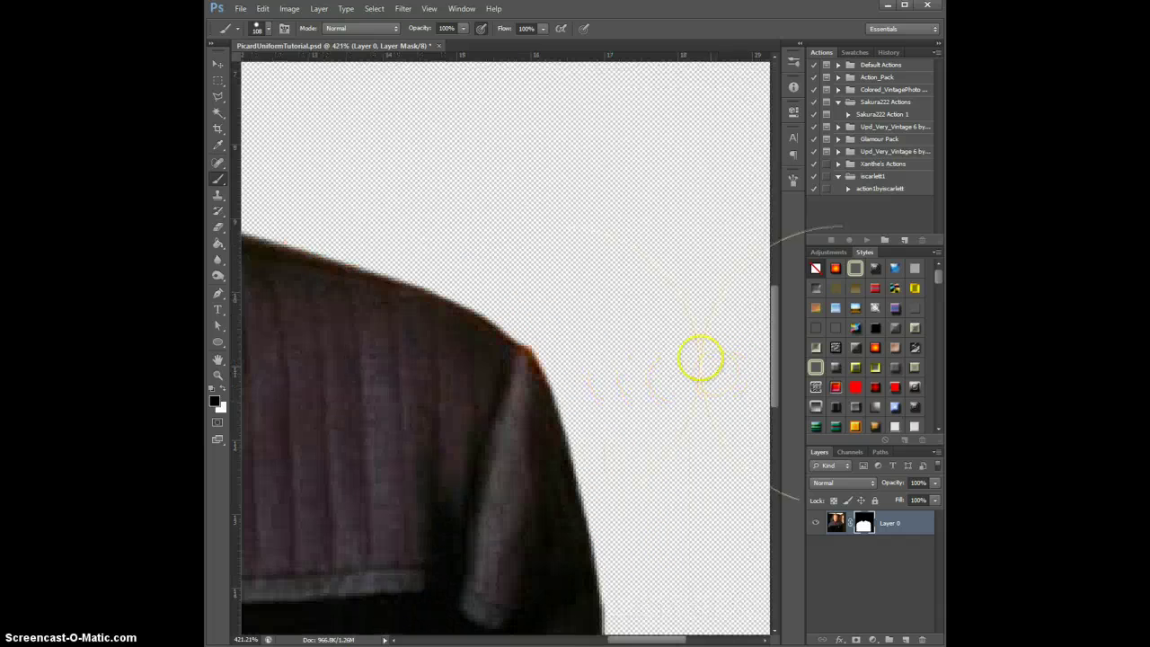
left_click(266, 30)
left_click(239, 67)
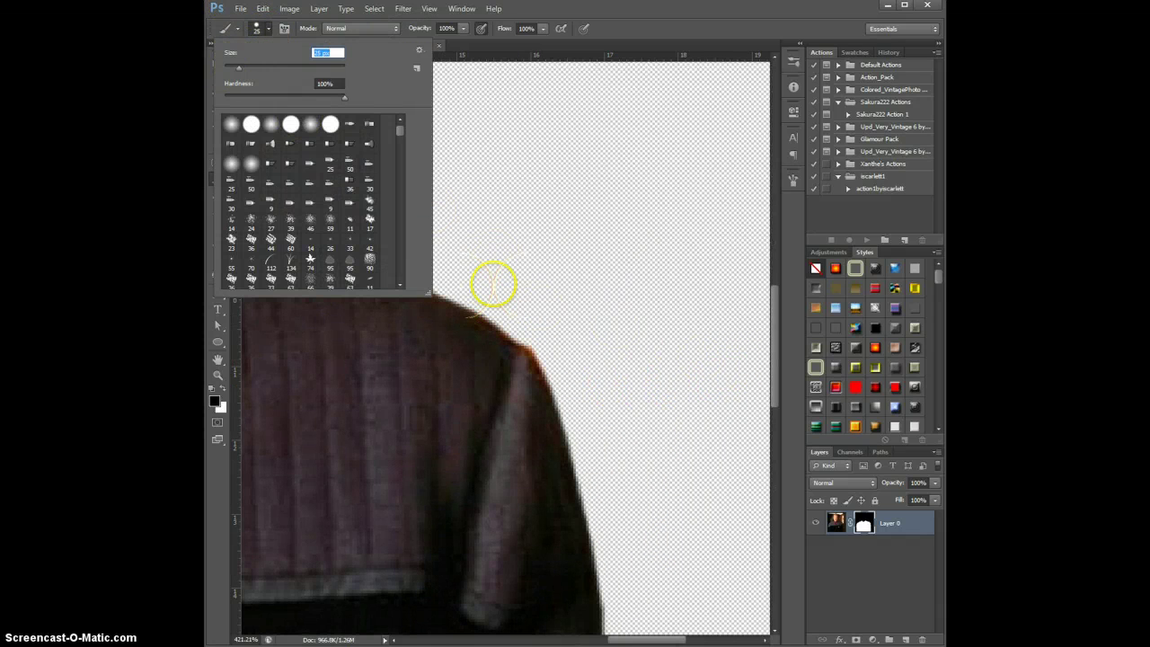
left_click(494, 284)
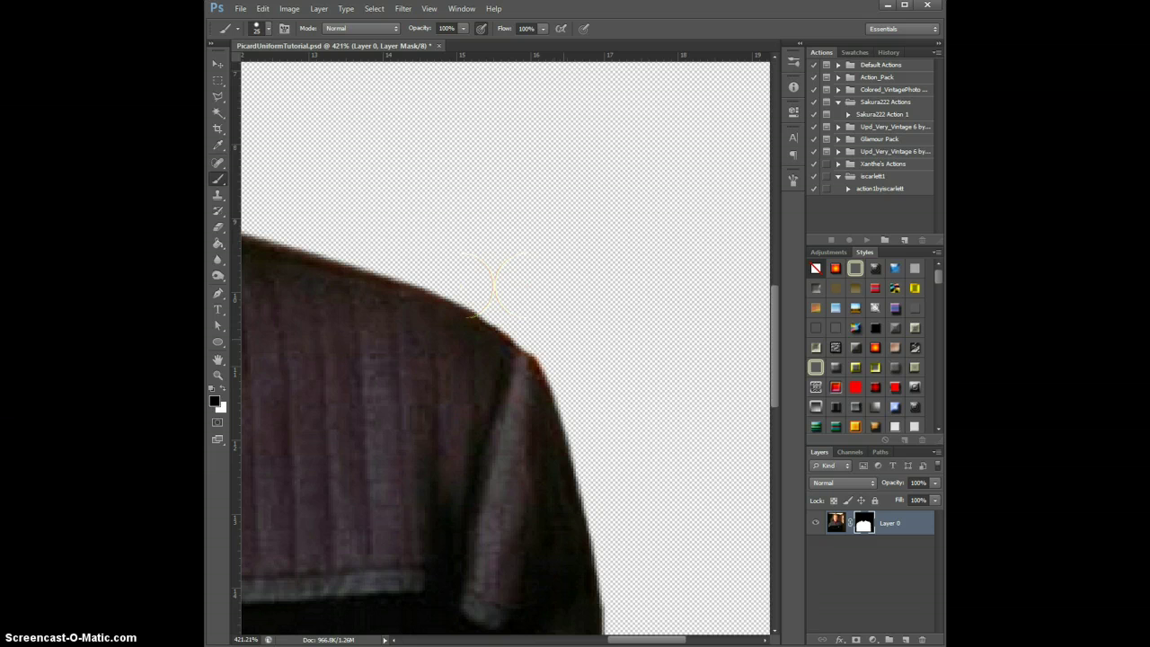
scroll(488, 440, "down", 5)
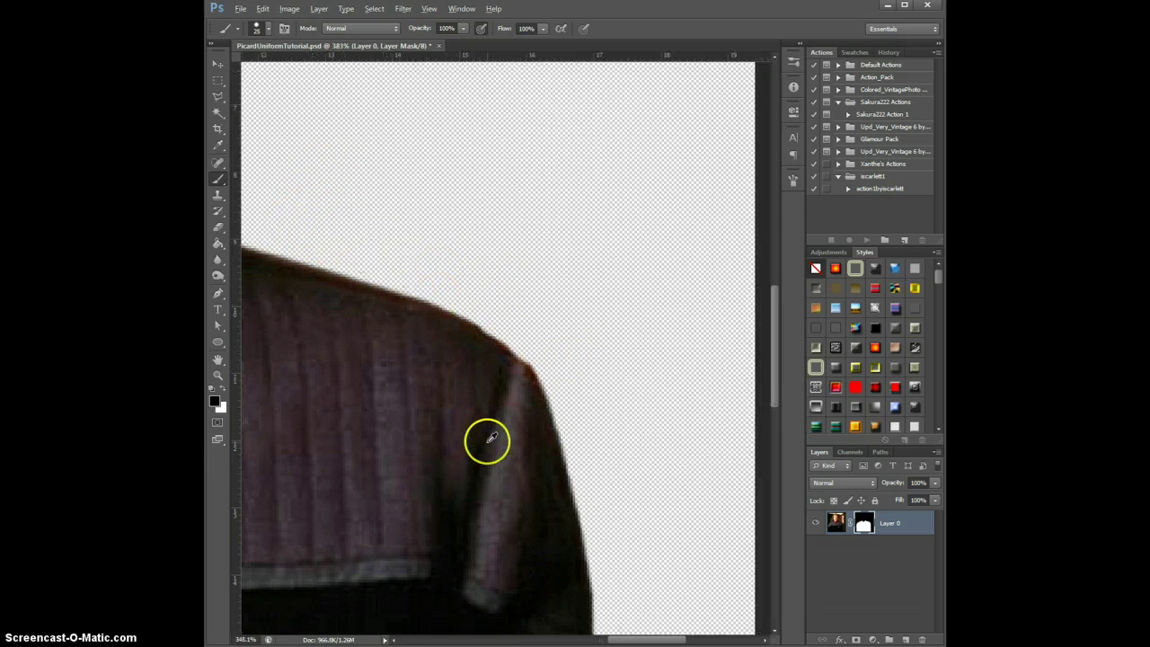
scroll(485, 439, "down", 1)
scroll(431, 425, "down", 3)
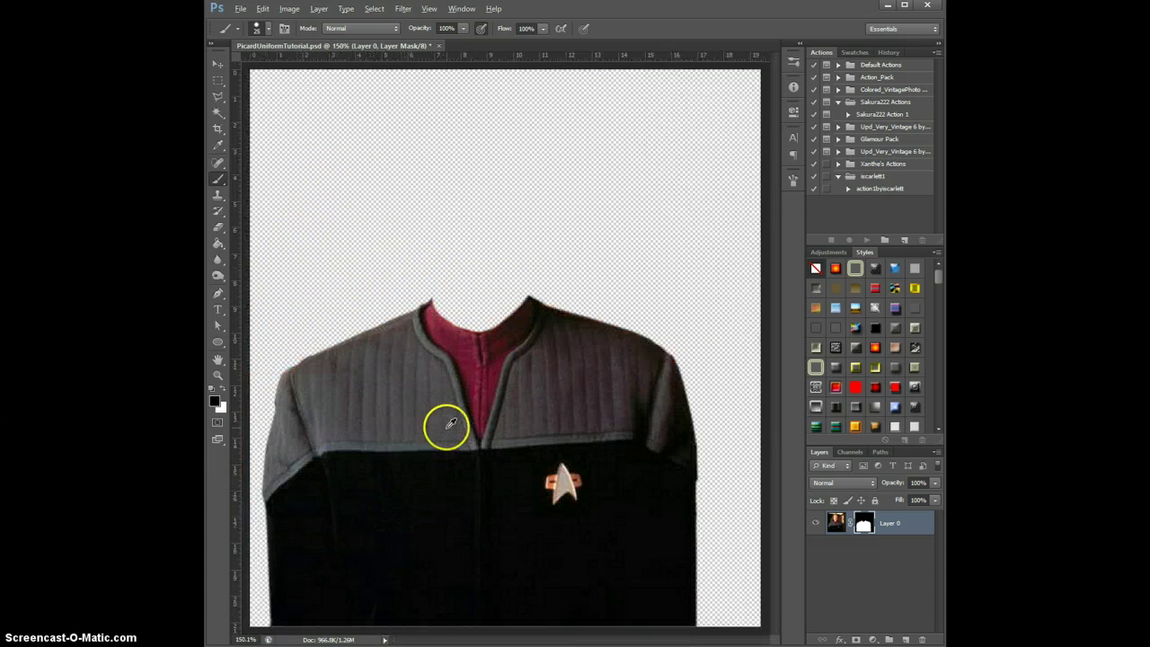